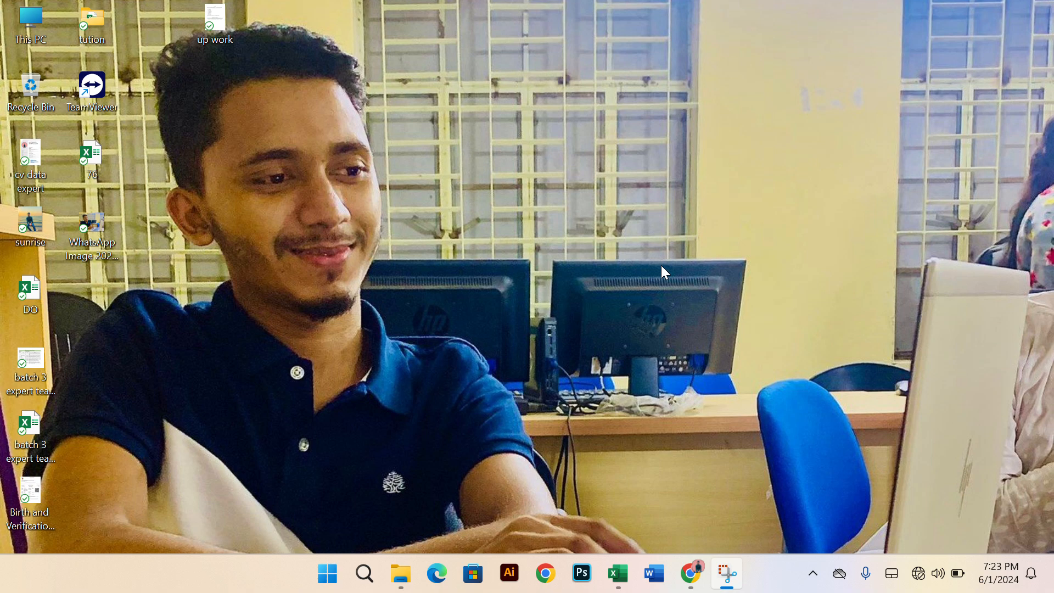
Switch to the browser and examine the salary sheet table and the VLOOKUP sample in the assignment PDF
left_click(699, 577)
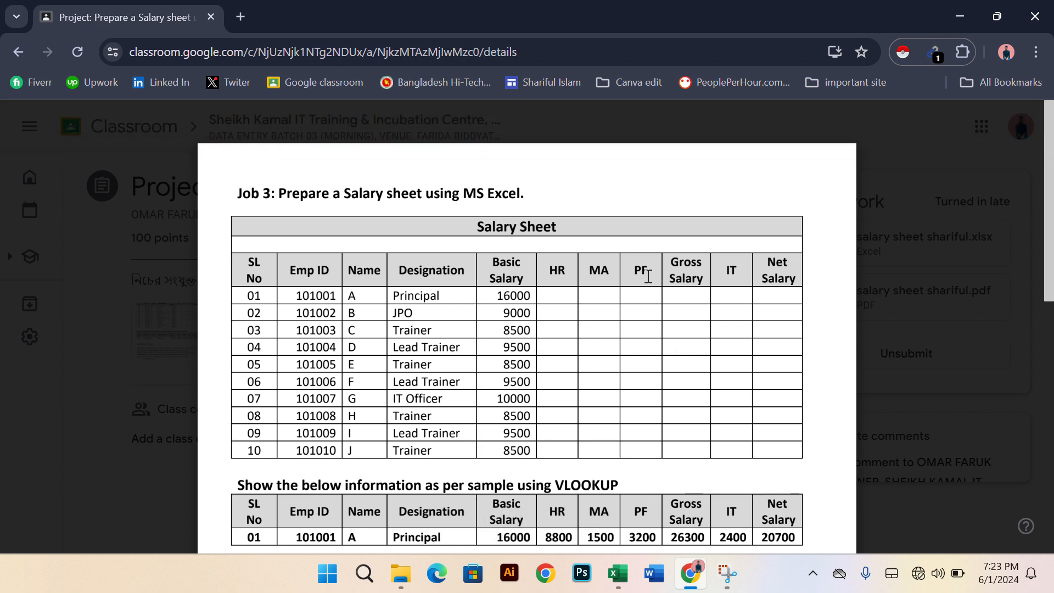
scroll(644, 280, "down", 2)
scroll(574, 330, "up", 2)
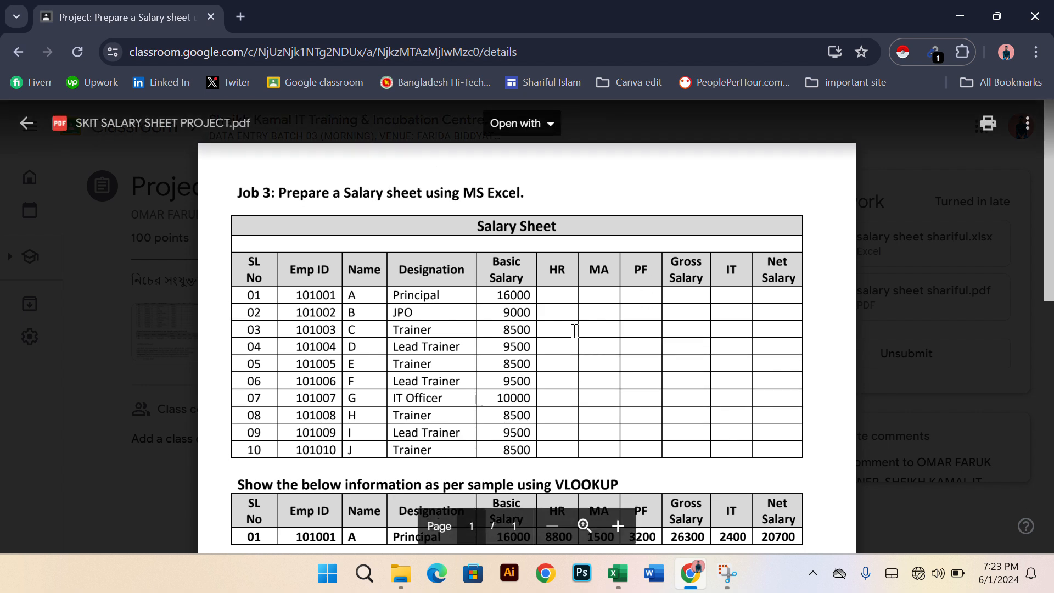
scroll(574, 330, "down", 3)
scroll(575, 330, "down", 2)
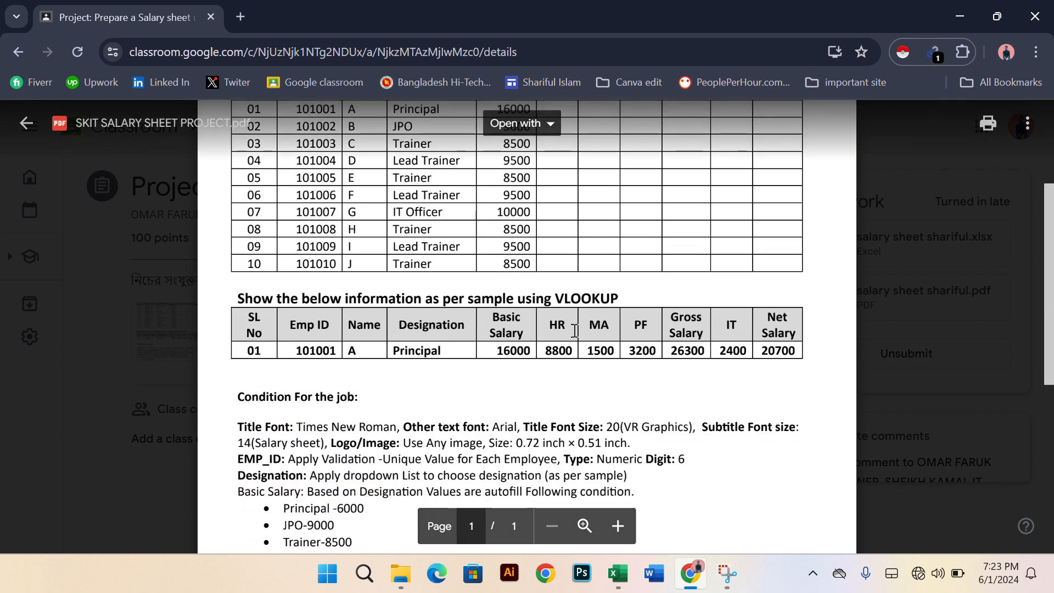
scroll(575, 330, "up", 3)
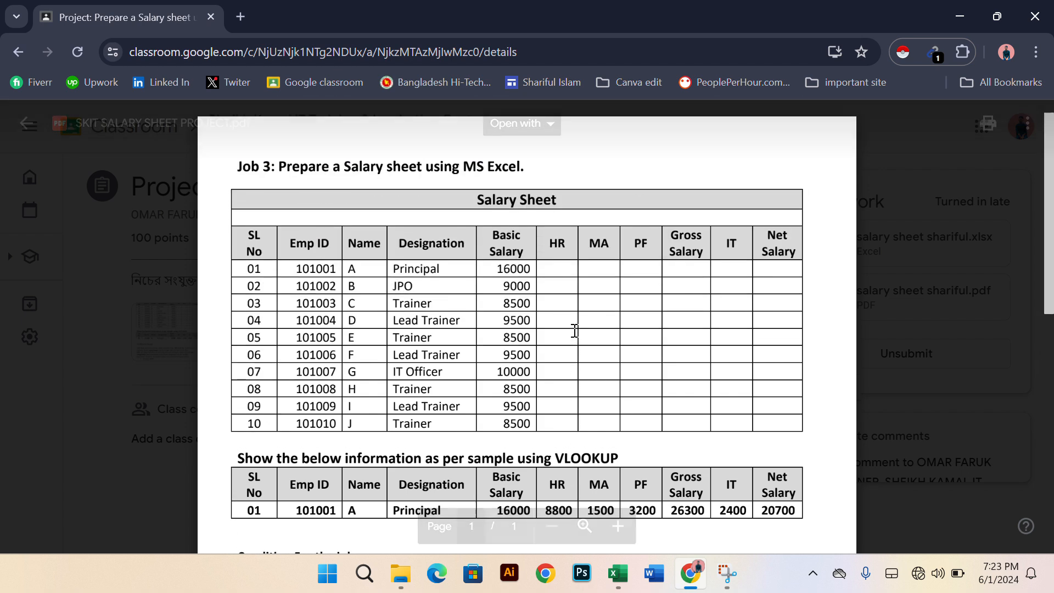
scroll(575, 330, "down", 1)
scroll(575, 330, "down", 4)
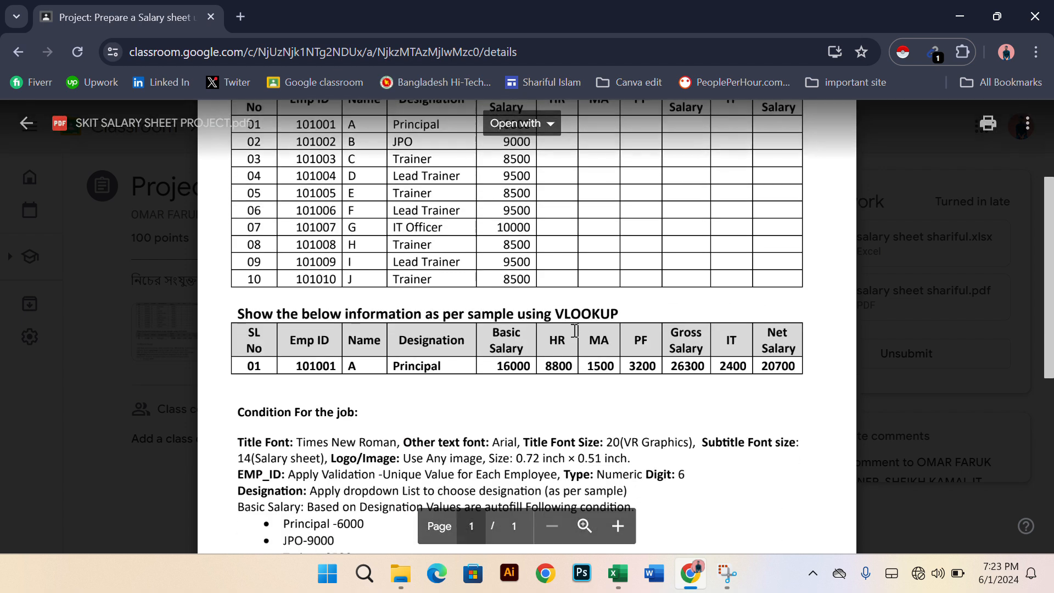
scroll(575, 331, "up", 5)
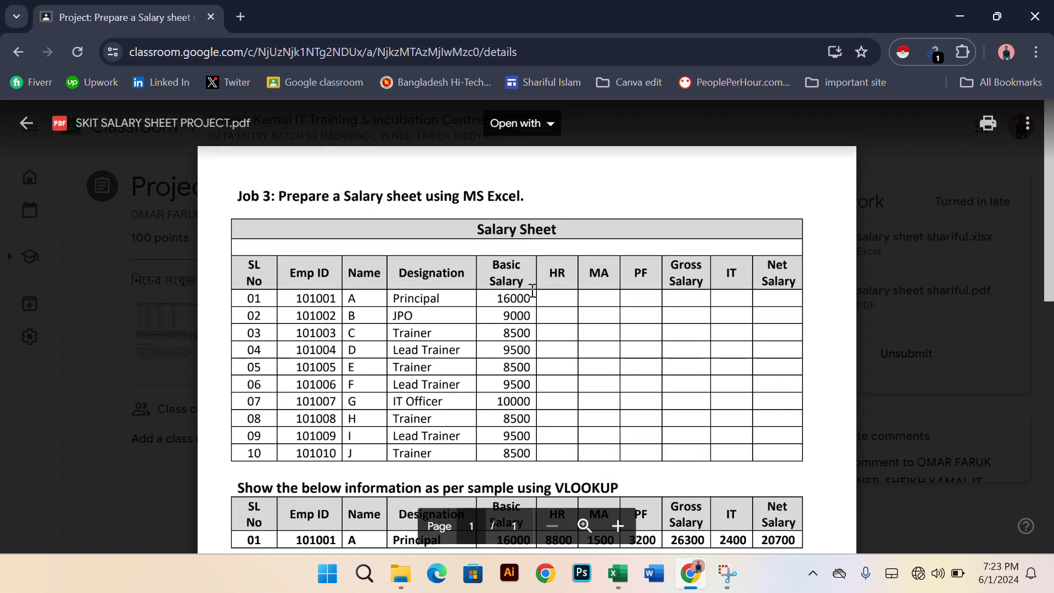
scroll(572, 314, "down", 2)
scroll(572, 314, "down", 1)
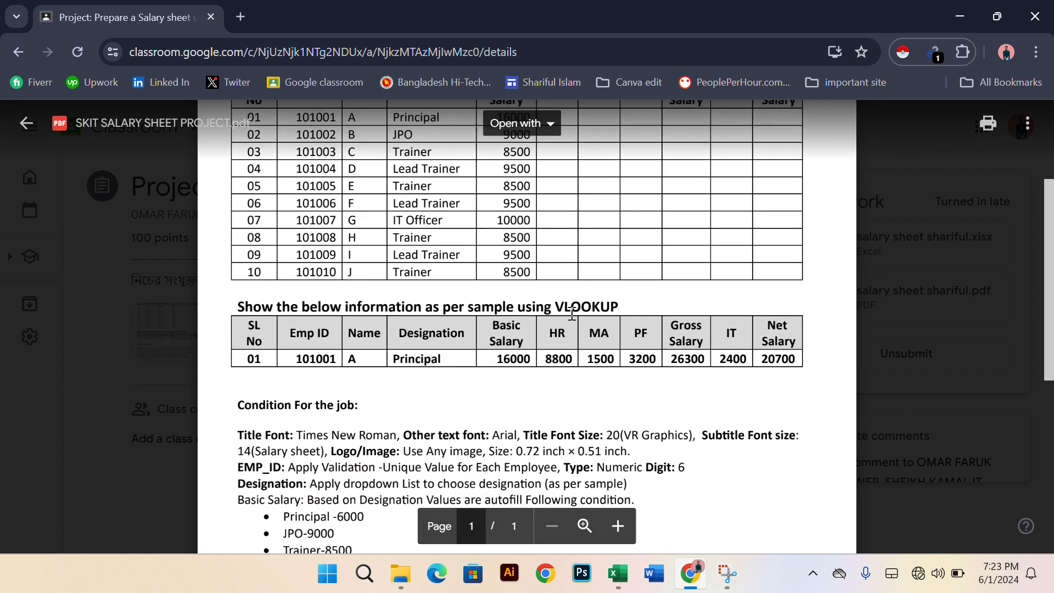
scroll(572, 314, "down", 1)
scroll(572, 314, "up", 2)
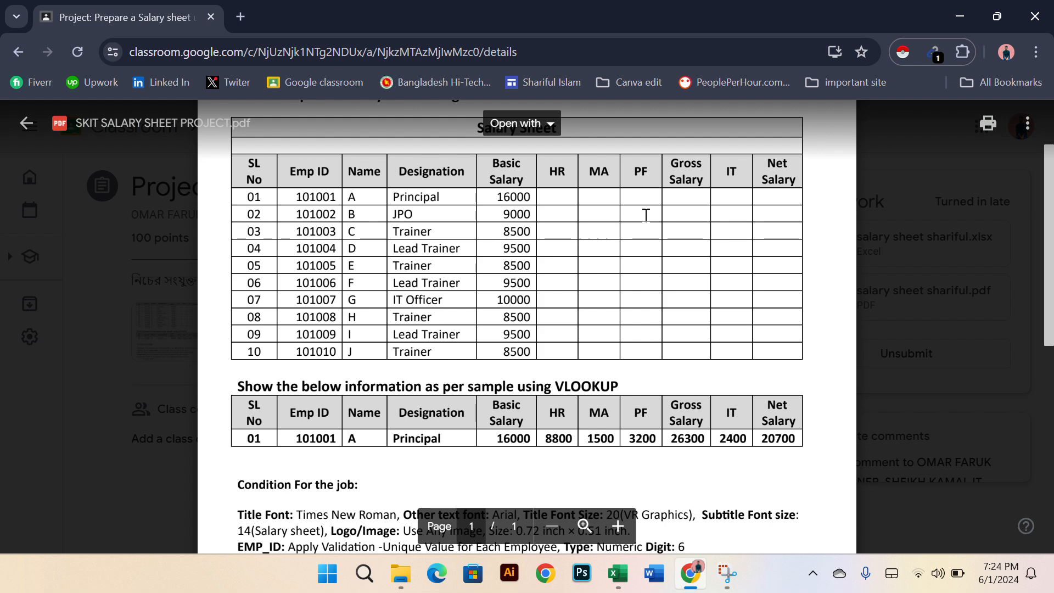
scroll(530, 341, "down", 2)
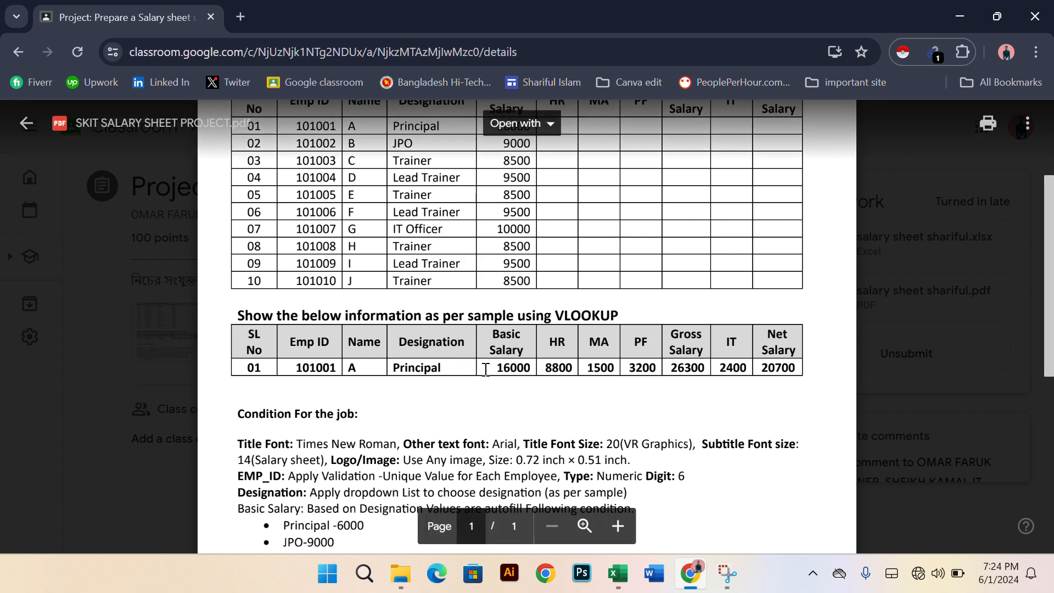
Read the assignment's job conditions on formatting, validation, basic salary by designation, house rent percentages, allowances, deductions and salary calculations
scroll(486, 370, "down", 1)
scroll(486, 370, "down", 5)
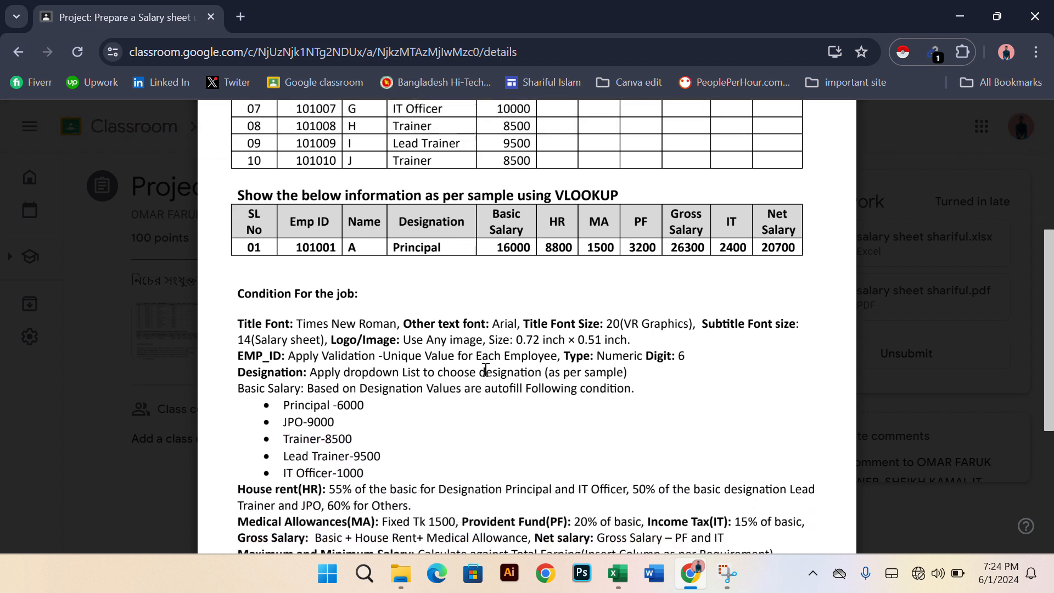
scroll(362, 378, "down", 4)
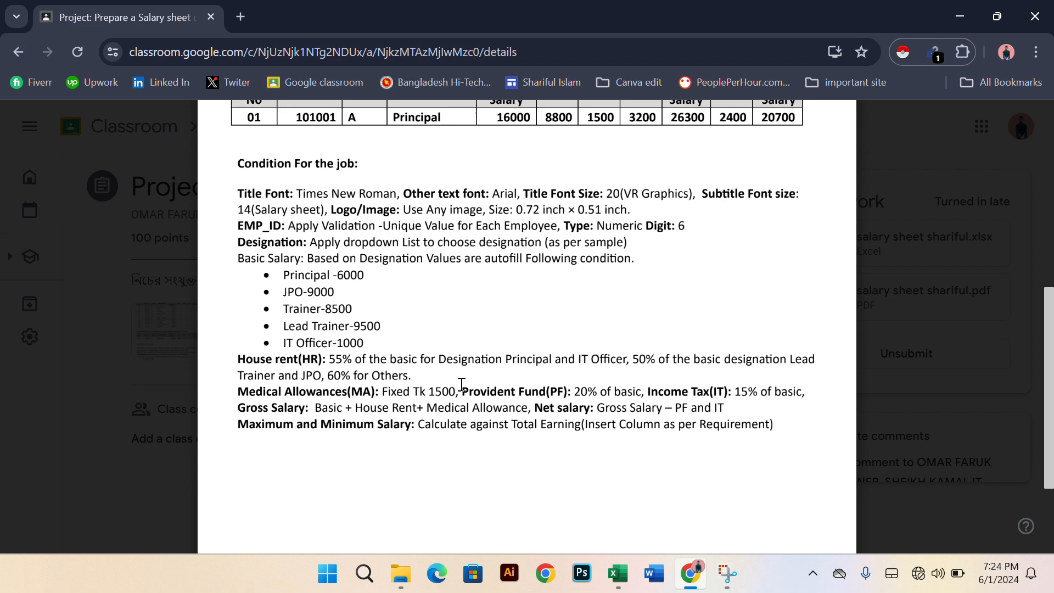
scroll(487, 298, "up", 1)
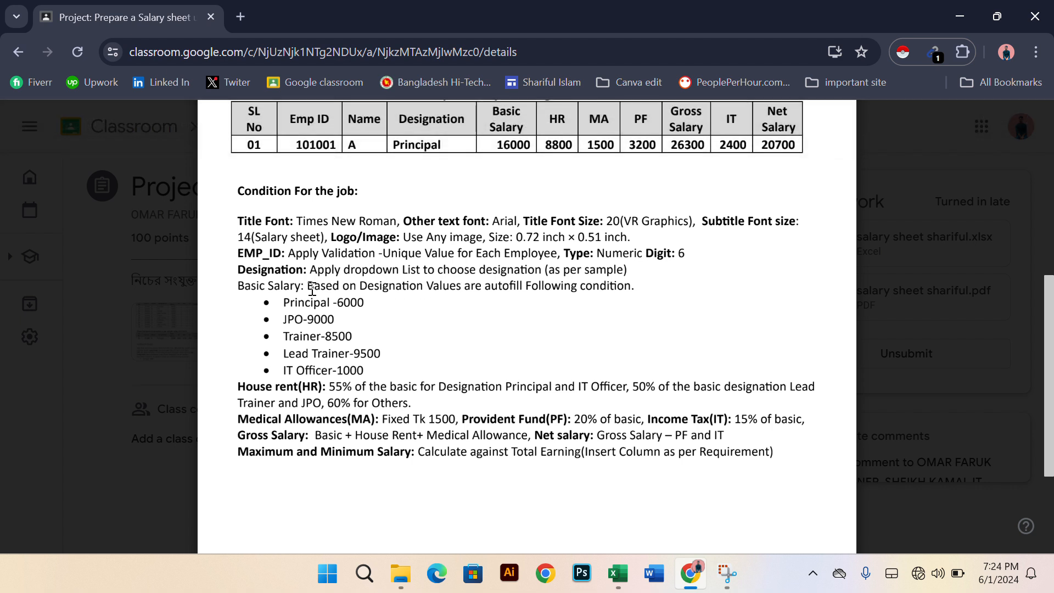
scroll(455, 299, "down", 1)
scroll(454, 299, "down", 2)
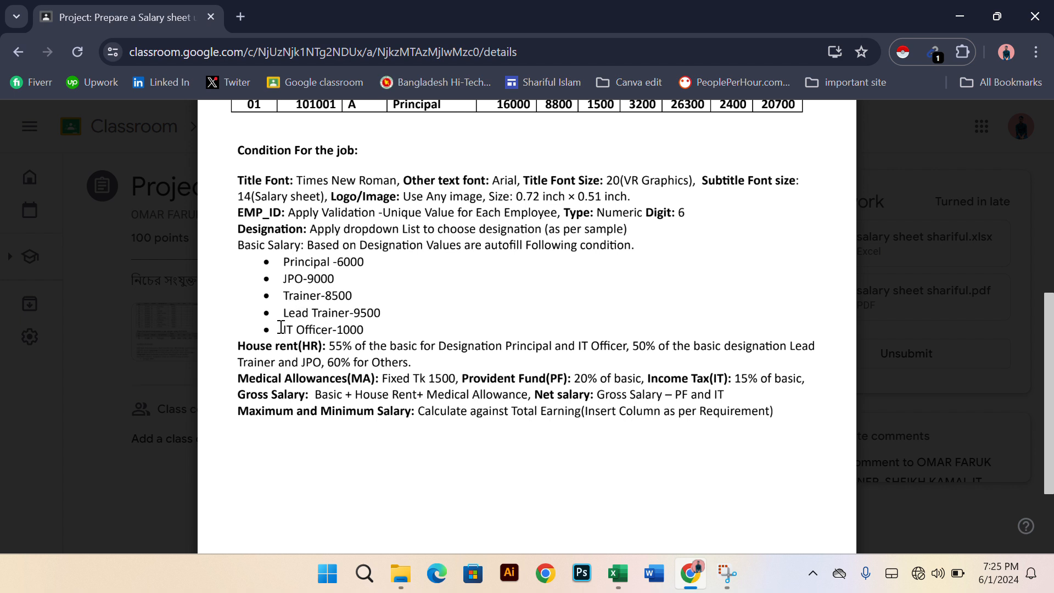
left_click_drag(324, 328, 351, 328)
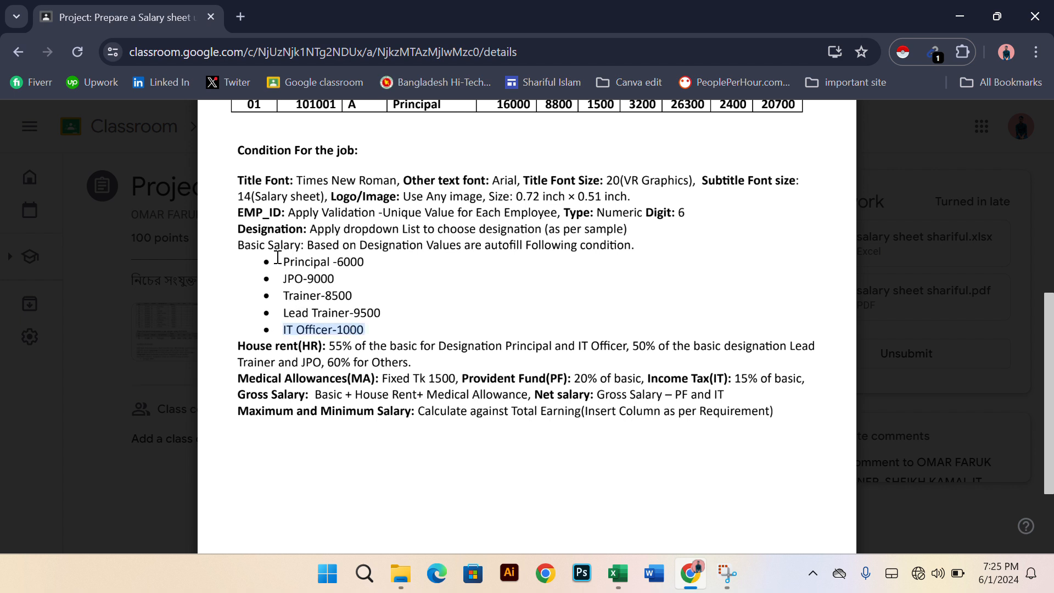
left_click_drag(283, 259, 355, 262)
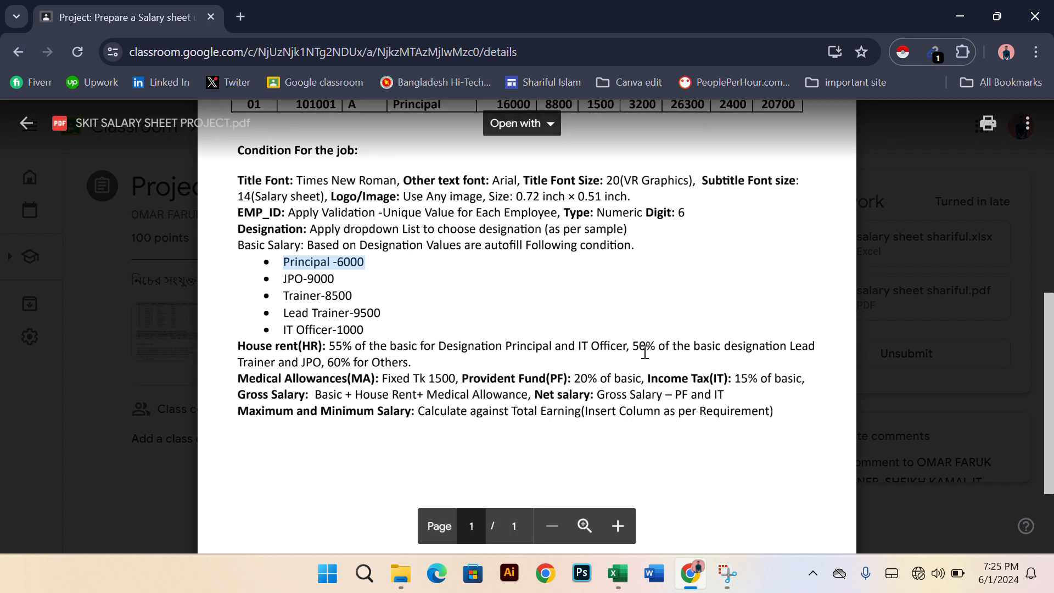
left_click_drag(641, 346, 748, 356)
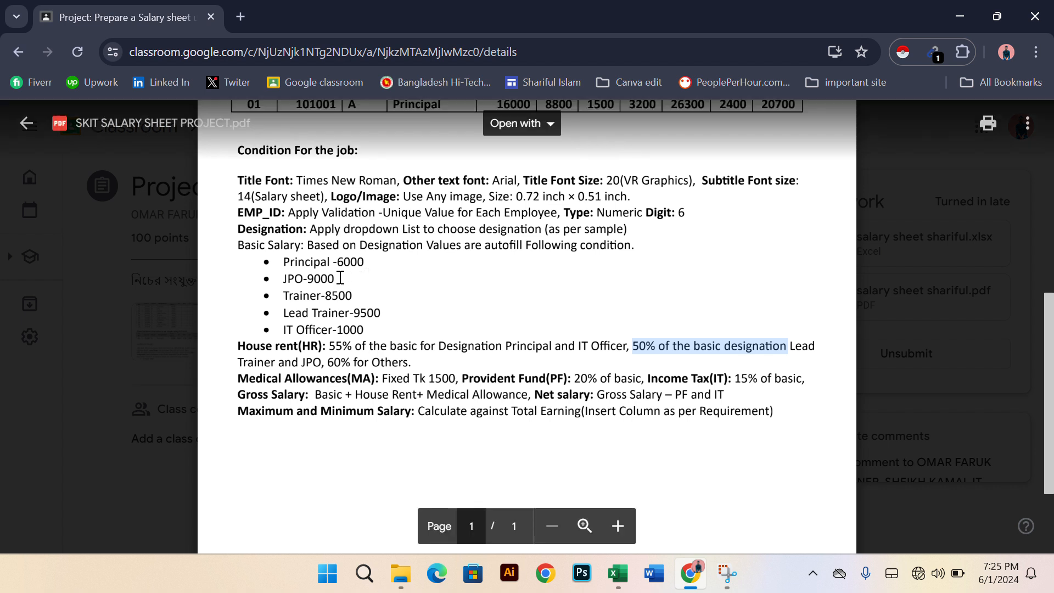
left_click_drag(338, 279, 282, 279)
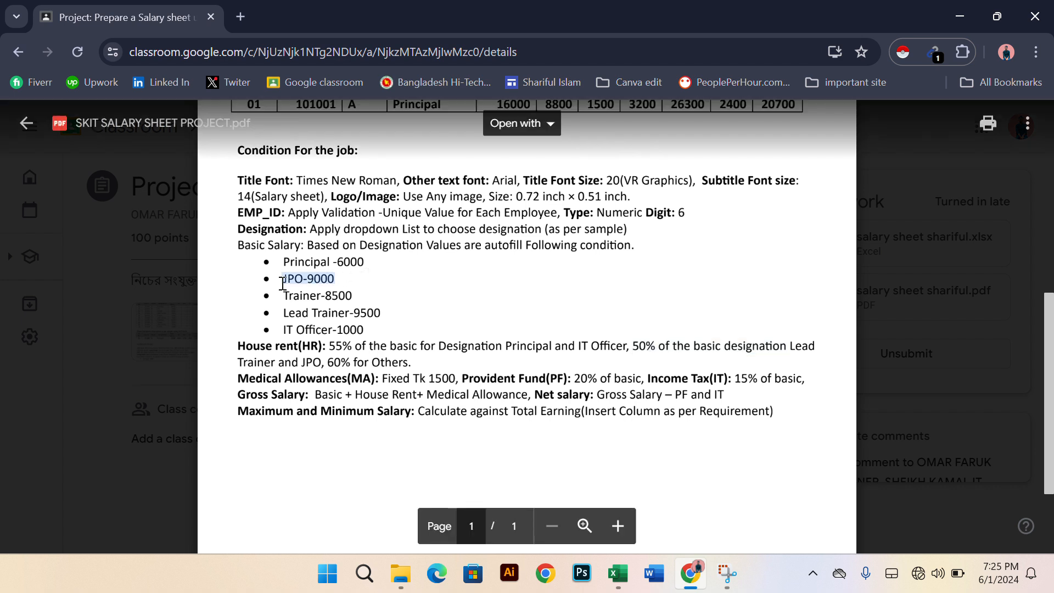
left_click(379, 311)
scroll(619, 272, "up", 3)
scroll(619, 272, "up", 5)
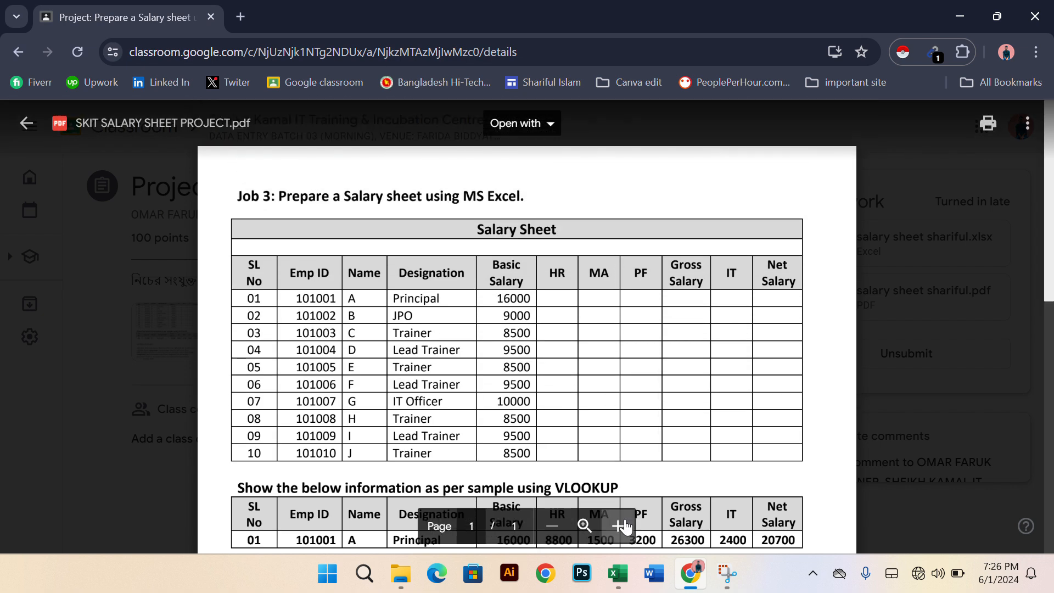
Switch to the Excel salary sheet, inspect the HR formula in F5 and fill it down through F14
left_click(618, 574)
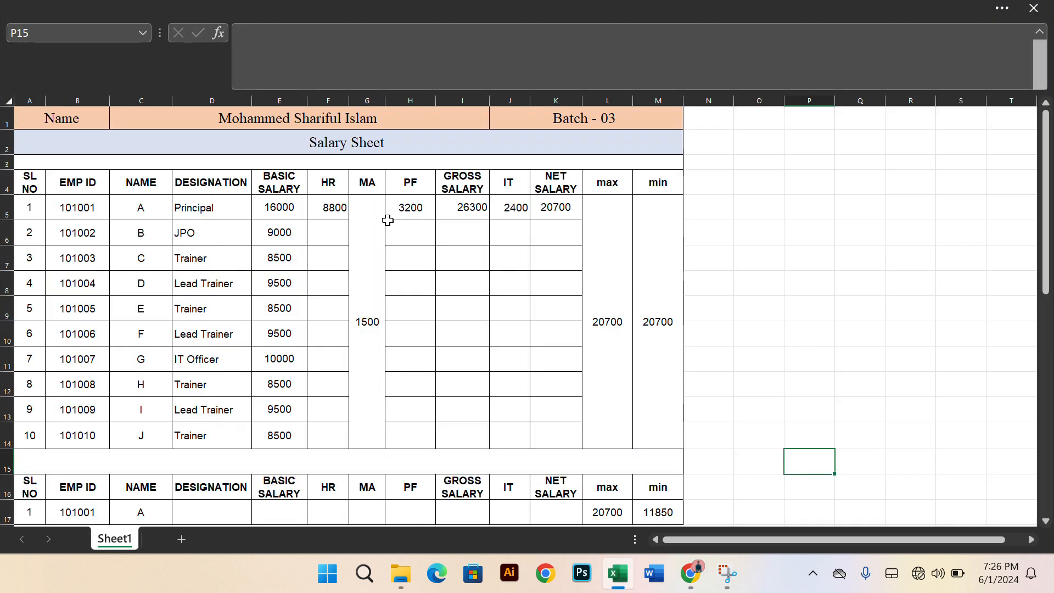
scroll(444, 309, "down", 1)
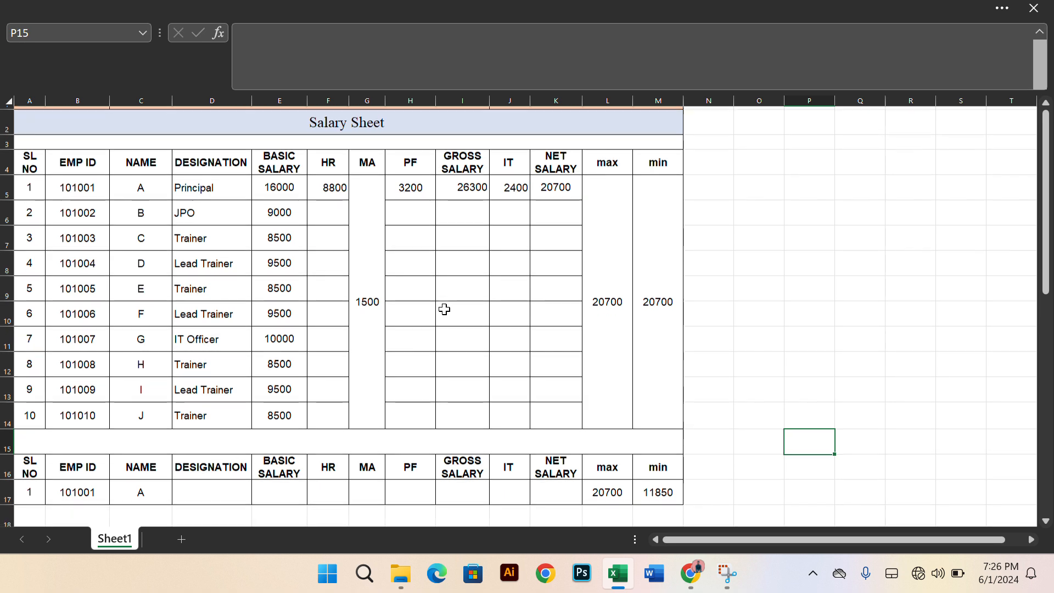
scroll(444, 309, "up", 1)
left_click(417, 236)
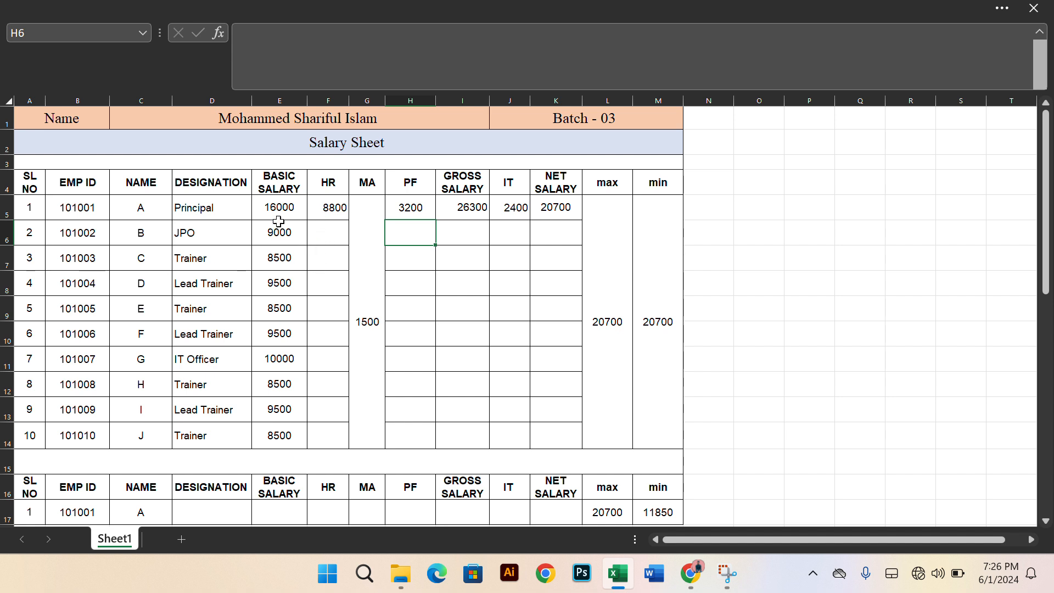
left_click(320, 214)
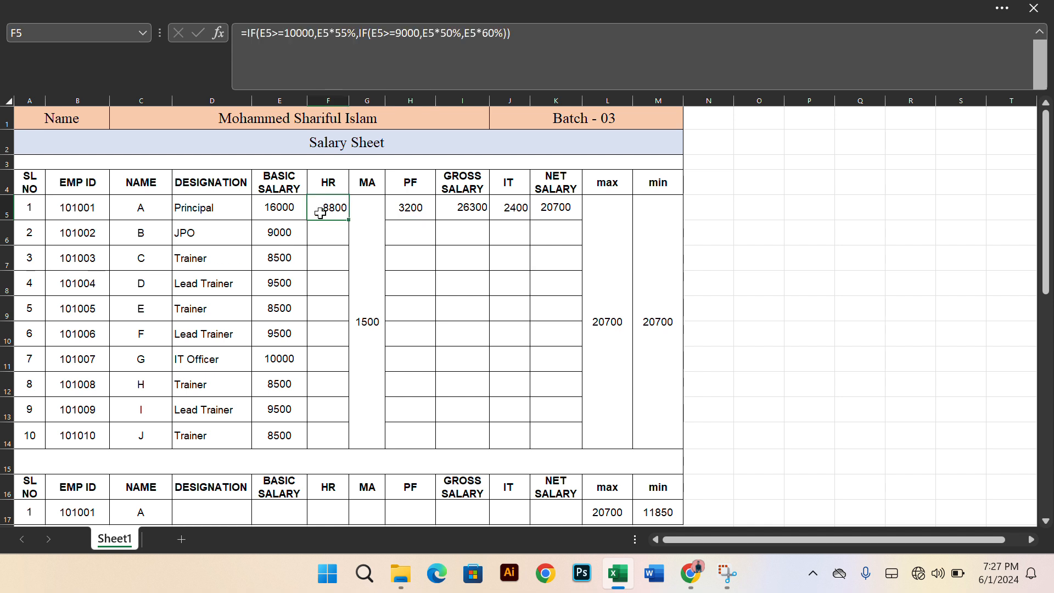
double_click(320, 213)
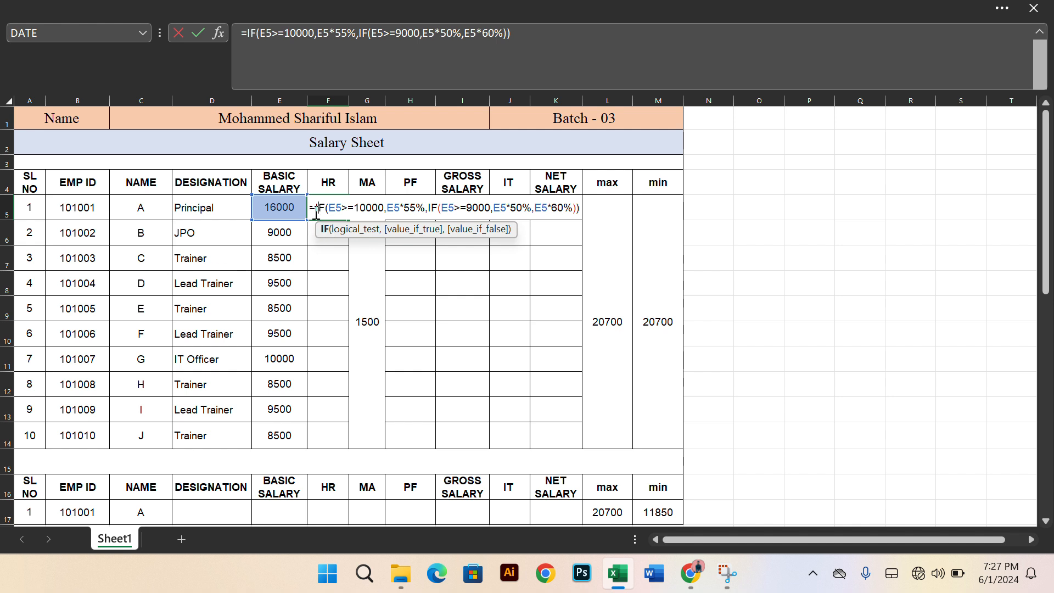
left_click_drag(310, 209, 579, 211)
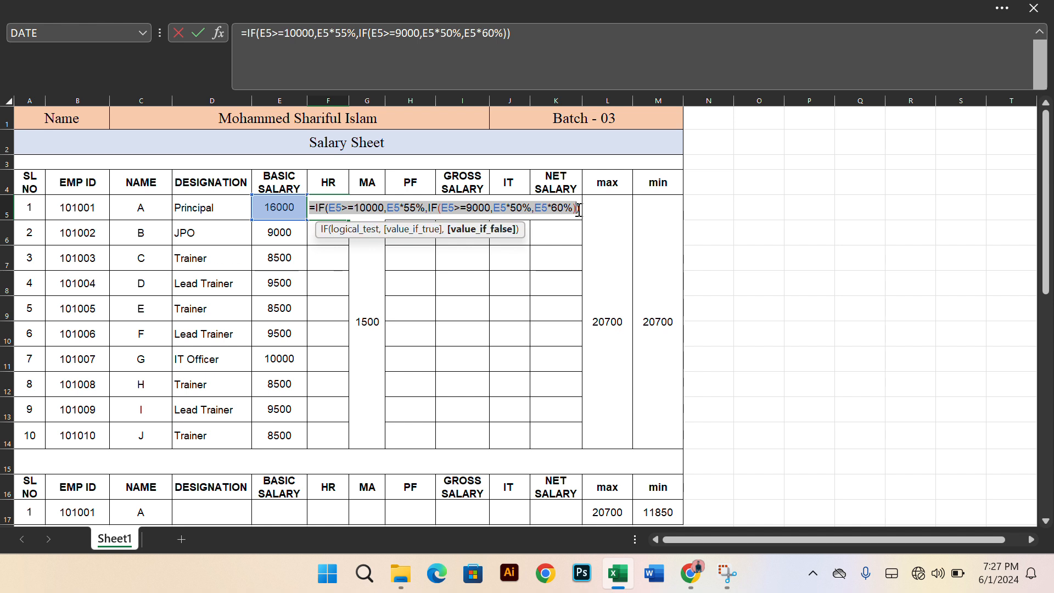
key("Escape")
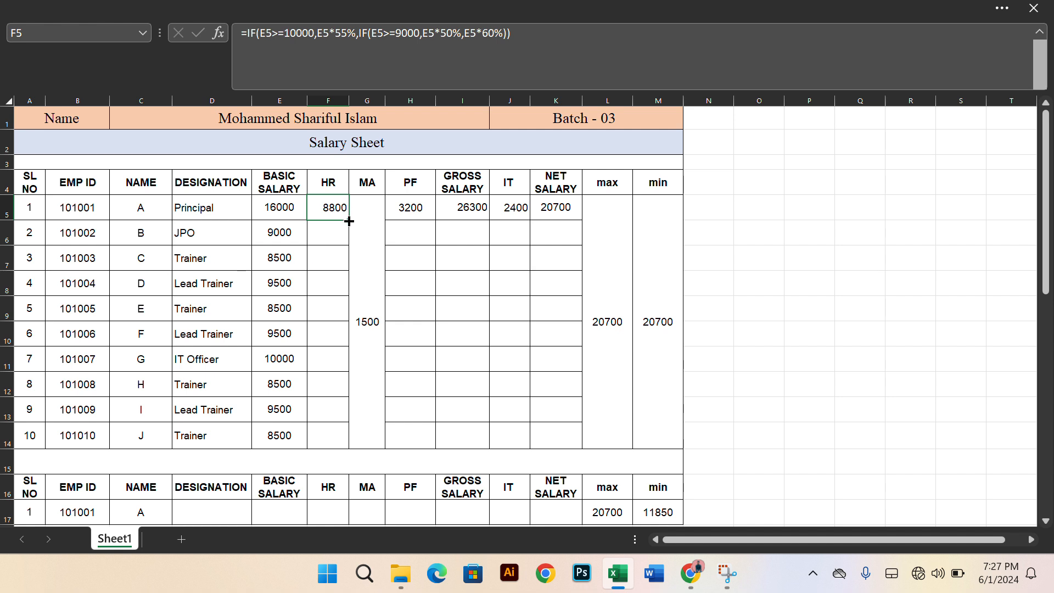
double_click(349, 221)
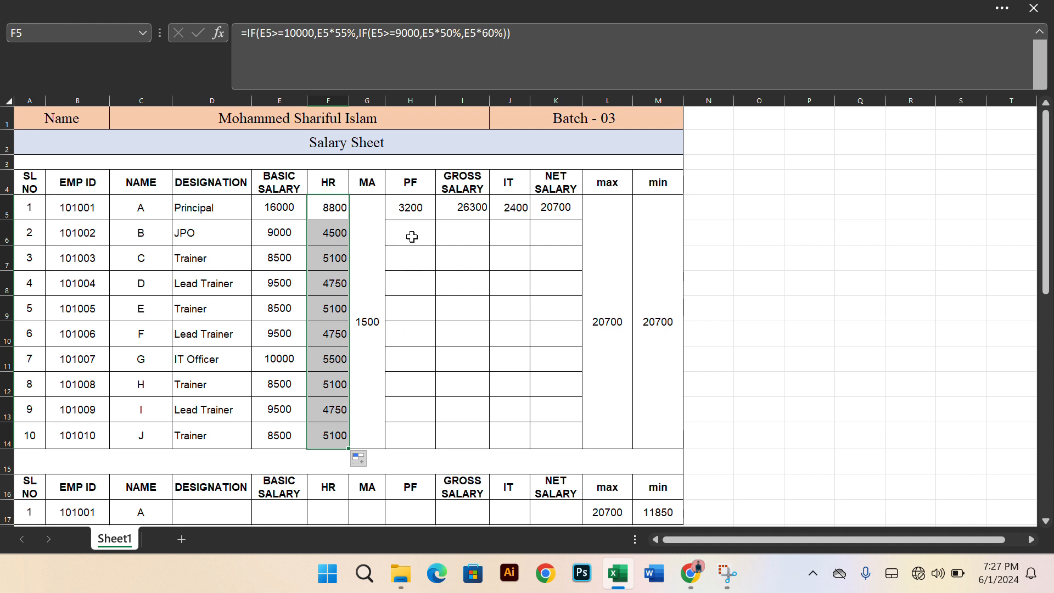
Check the fixed MA cell and the PF formula =E5*20% in H5, and fill the PF formula down through H14
left_click(363, 301)
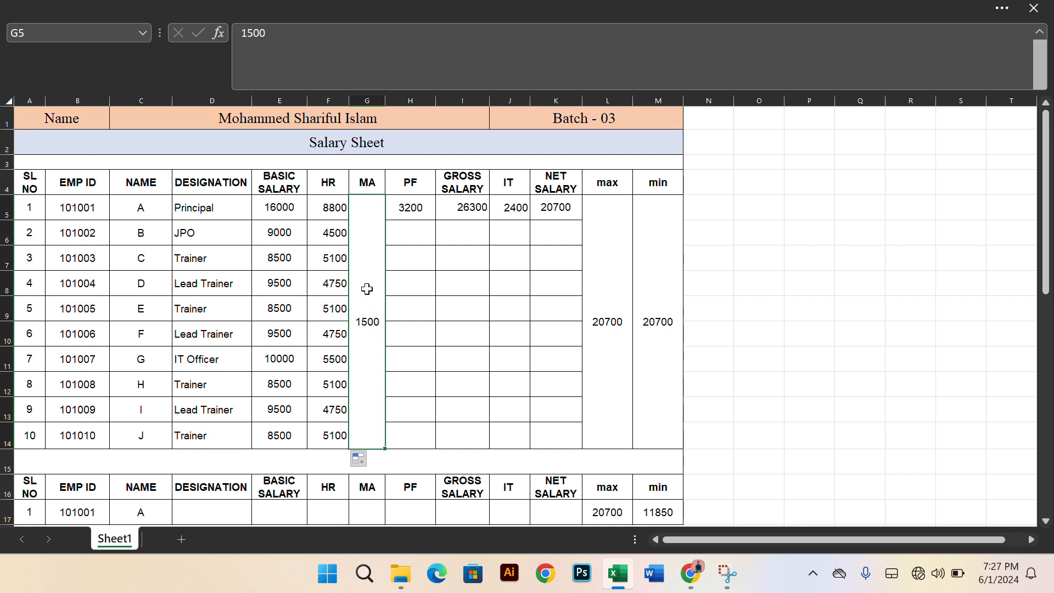
left_click(418, 234)
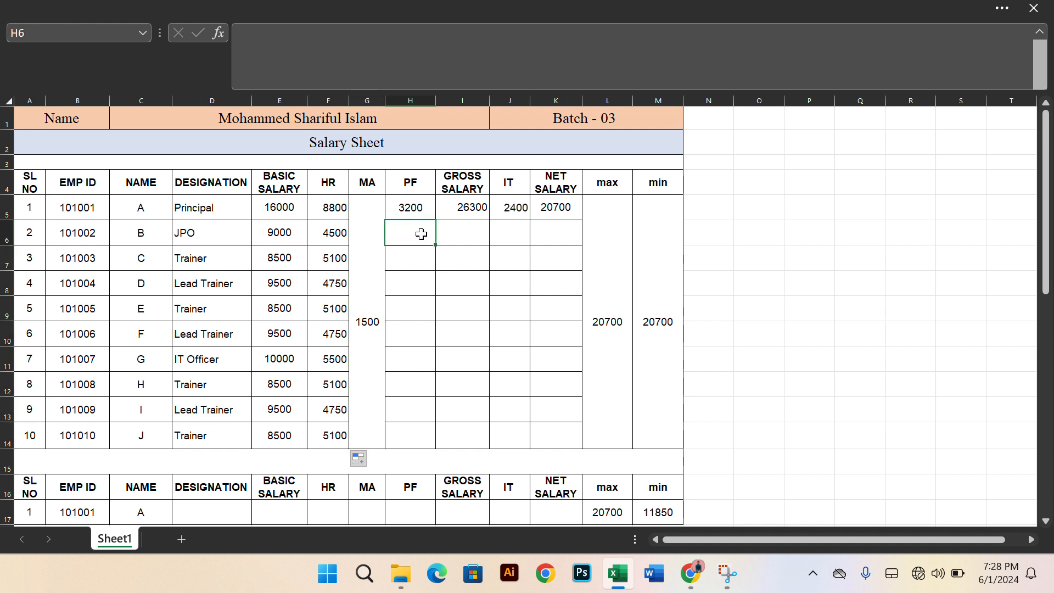
left_click(408, 205)
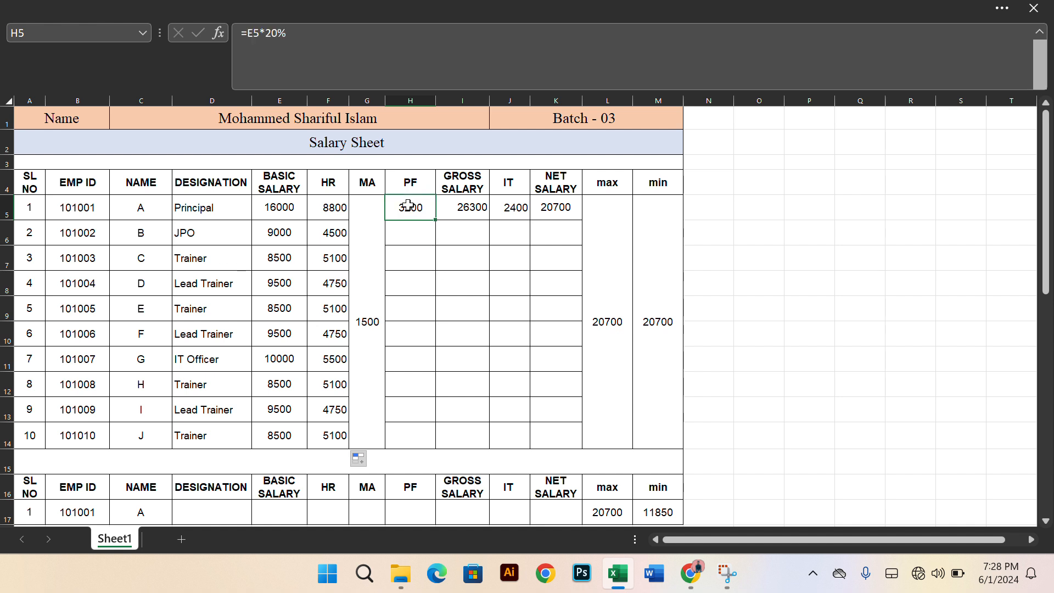
double_click(401, 205)
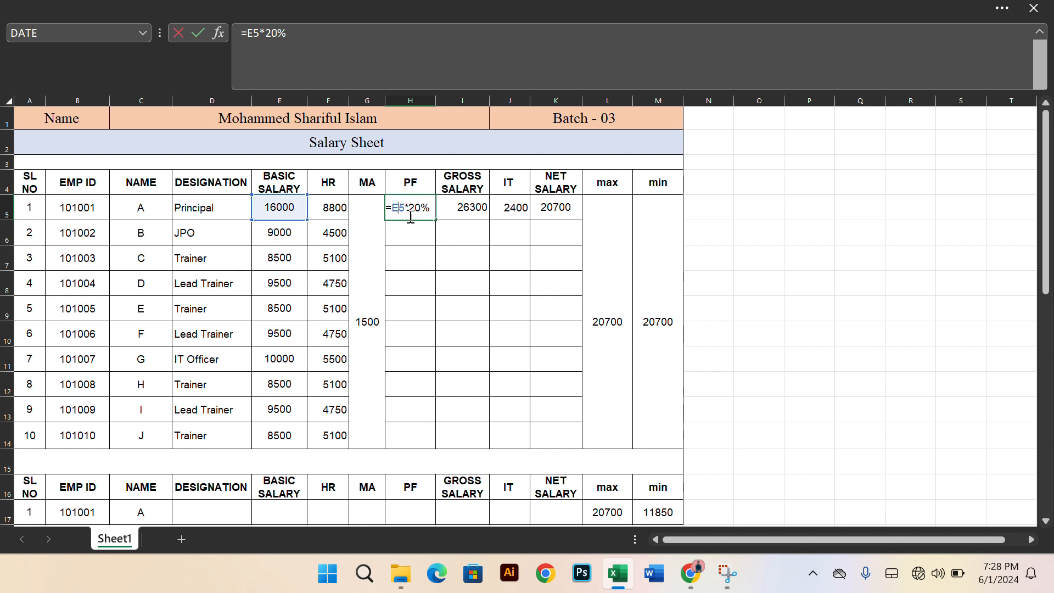
key("Return")
left_click(419, 210)
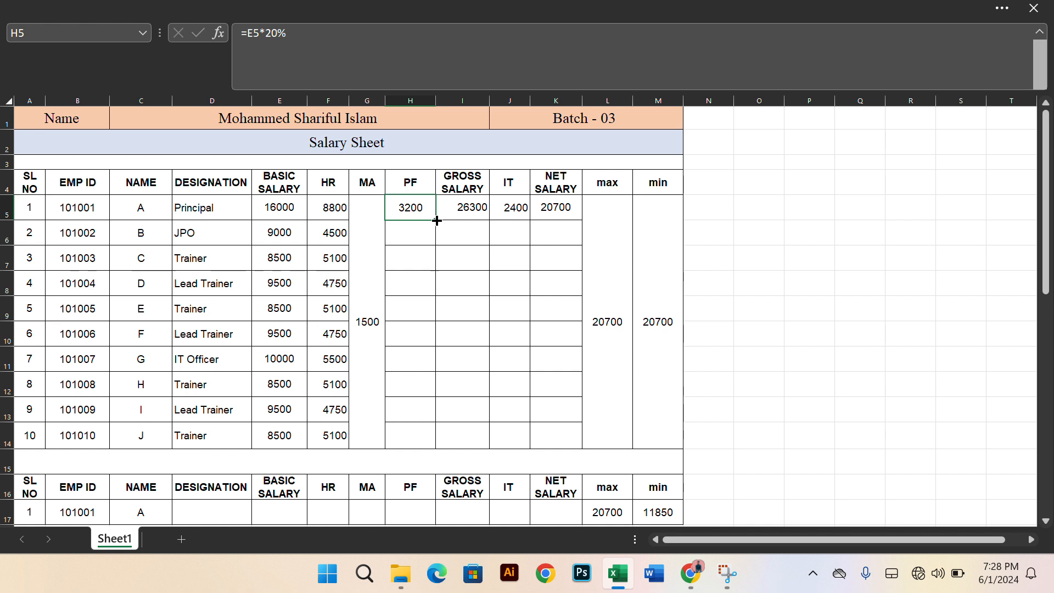
double_click(436, 220)
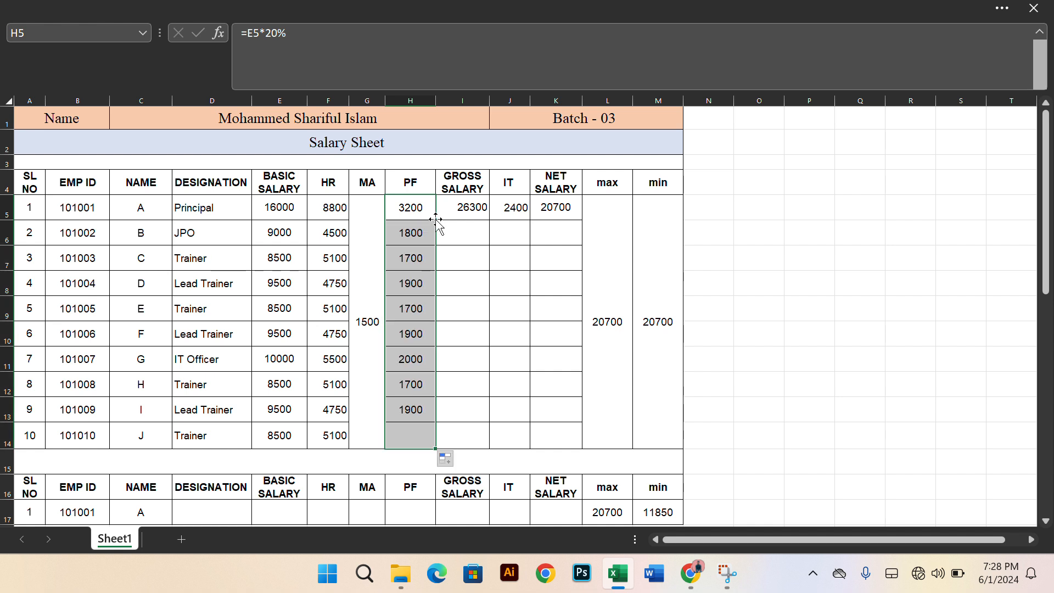
Check the gross salary formula =E5+F5+$G$5 in I5 and fill it down through I14
left_click(464, 229)
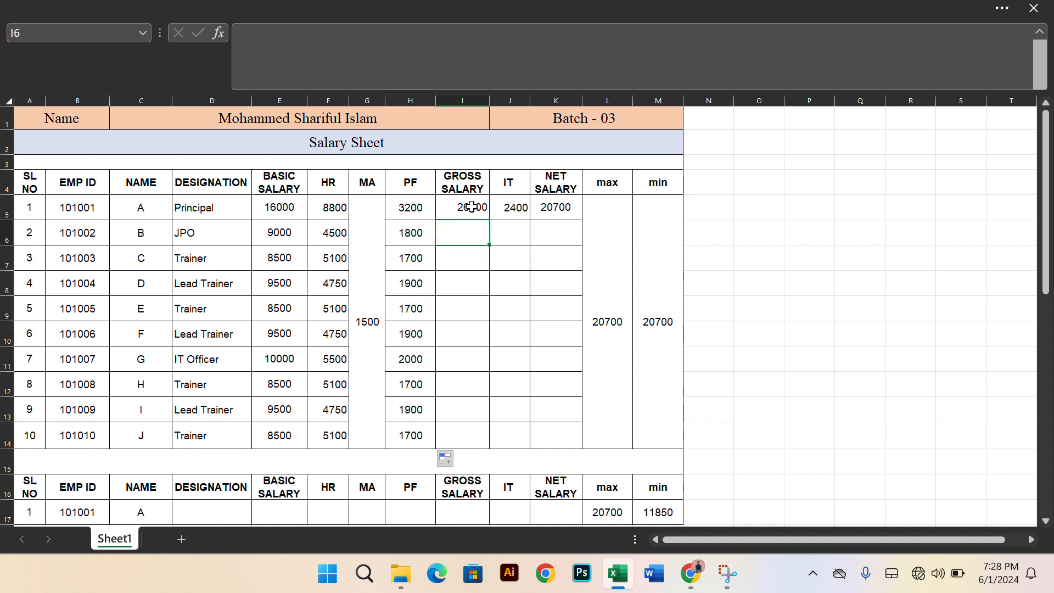
left_click(471, 207)
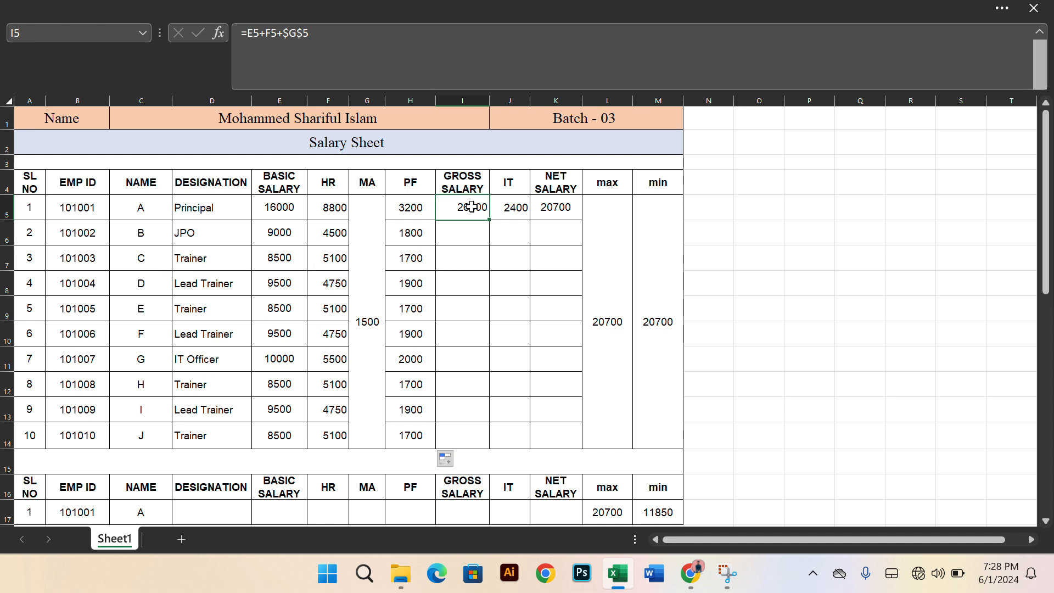
double_click(459, 207)
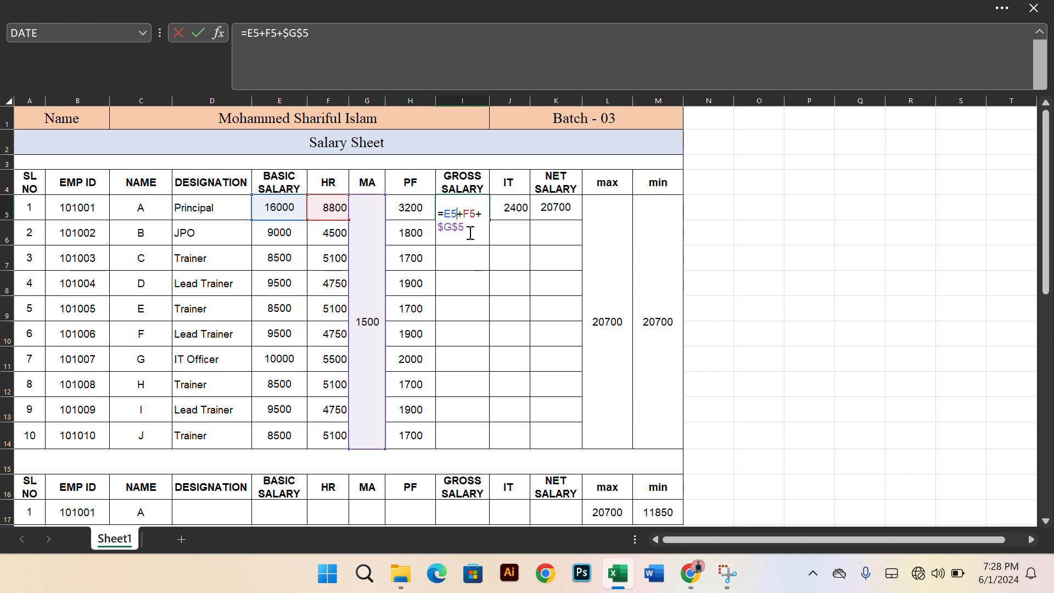
key("Return")
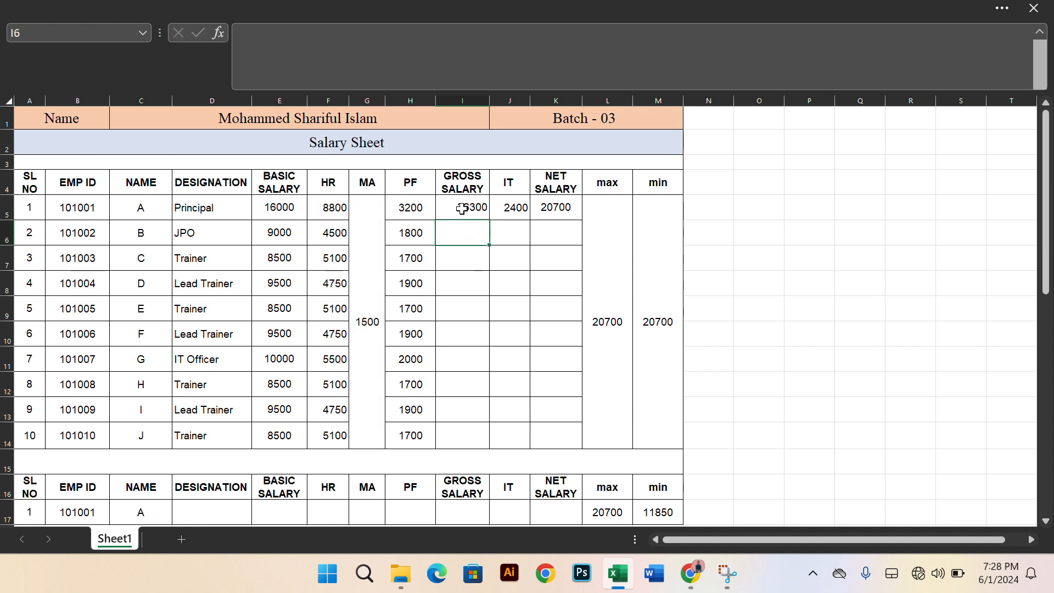
left_click(464, 209)
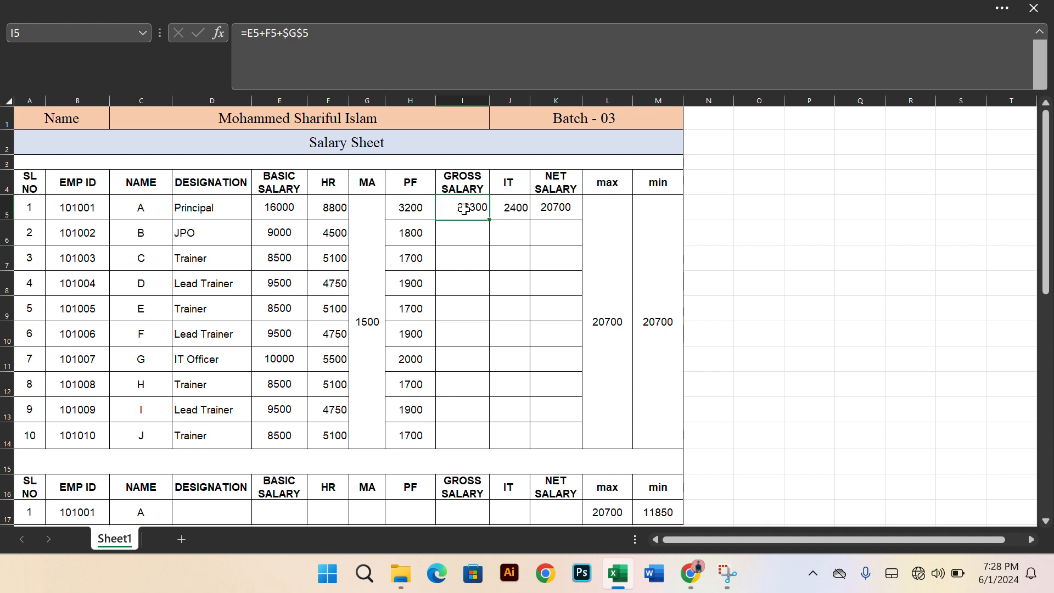
double_click(490, 222)
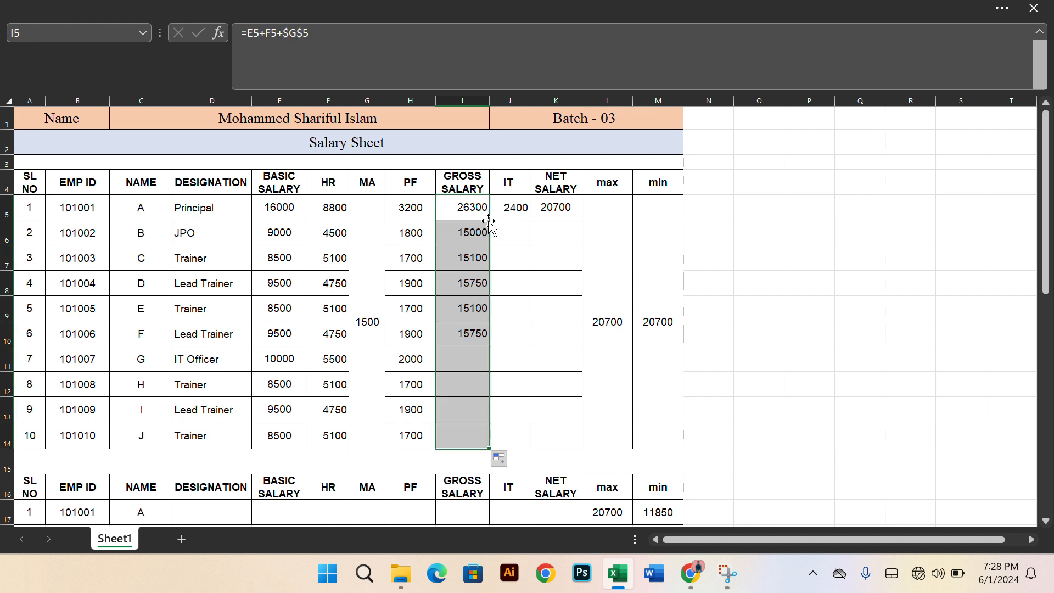
Check the IT formula =E5*15% in J5 and fill it down through J14
left_click(518, 204)
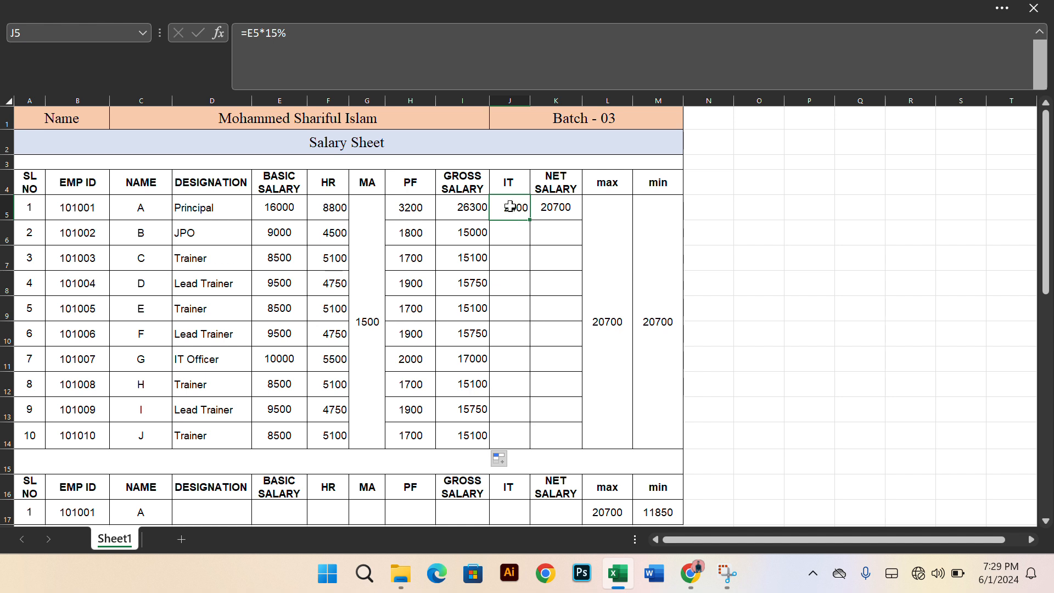
double_click(511, 206)
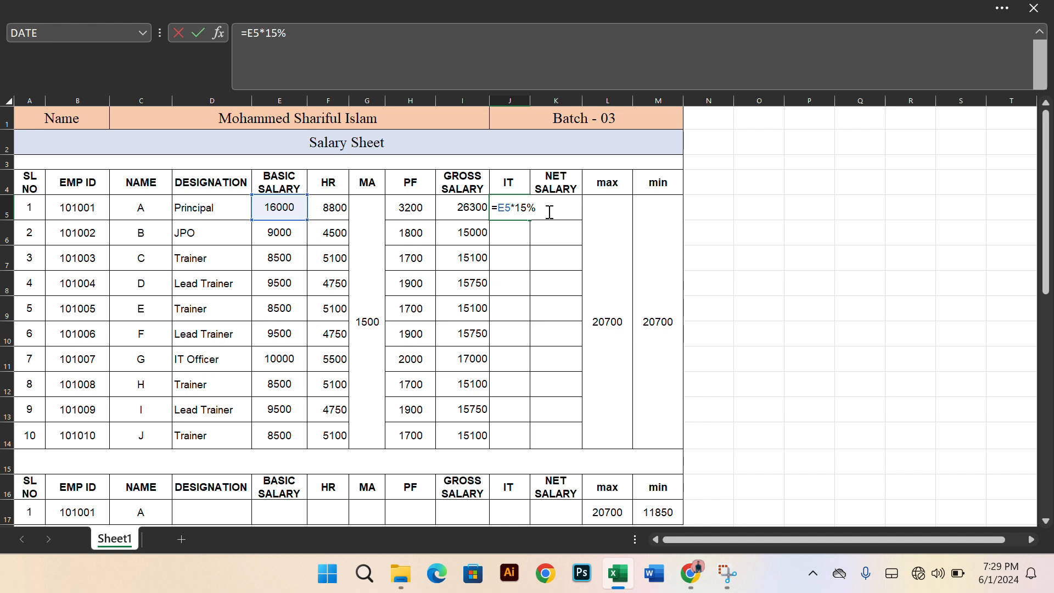
key("Return")
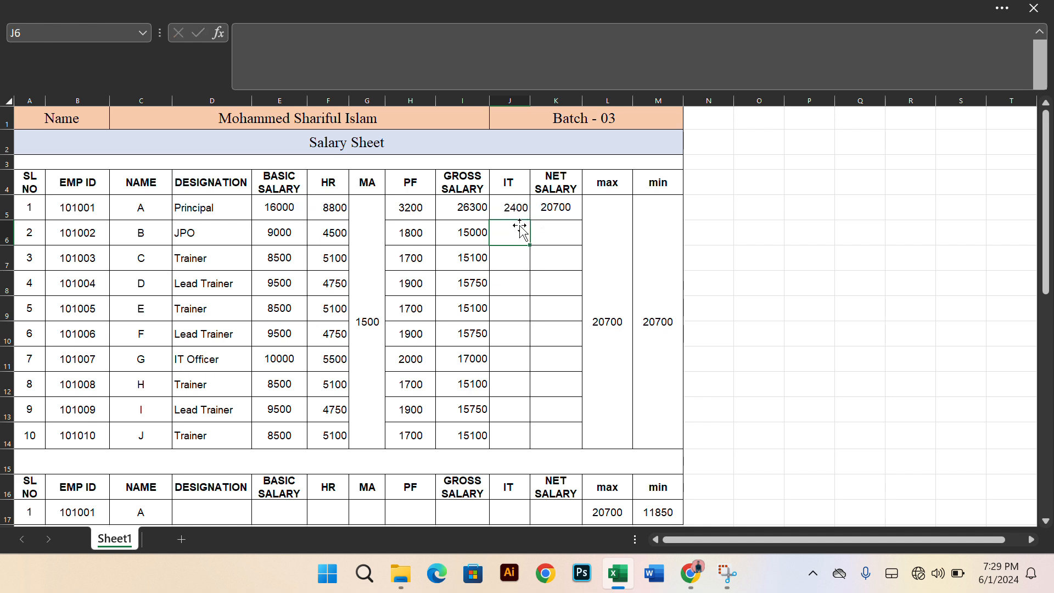
left_click(515, 207)
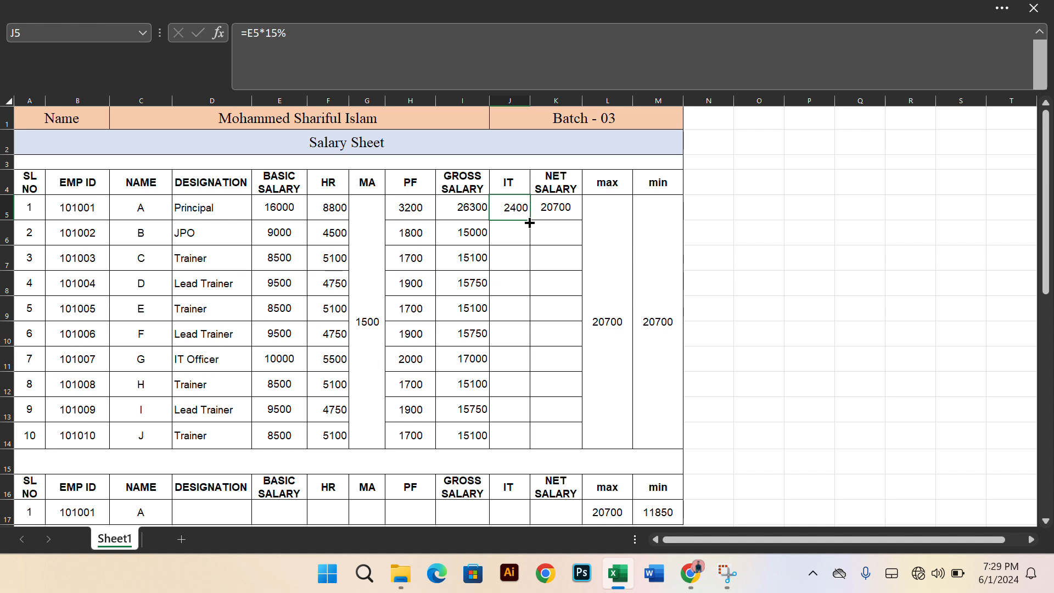
double_click(530, 222)
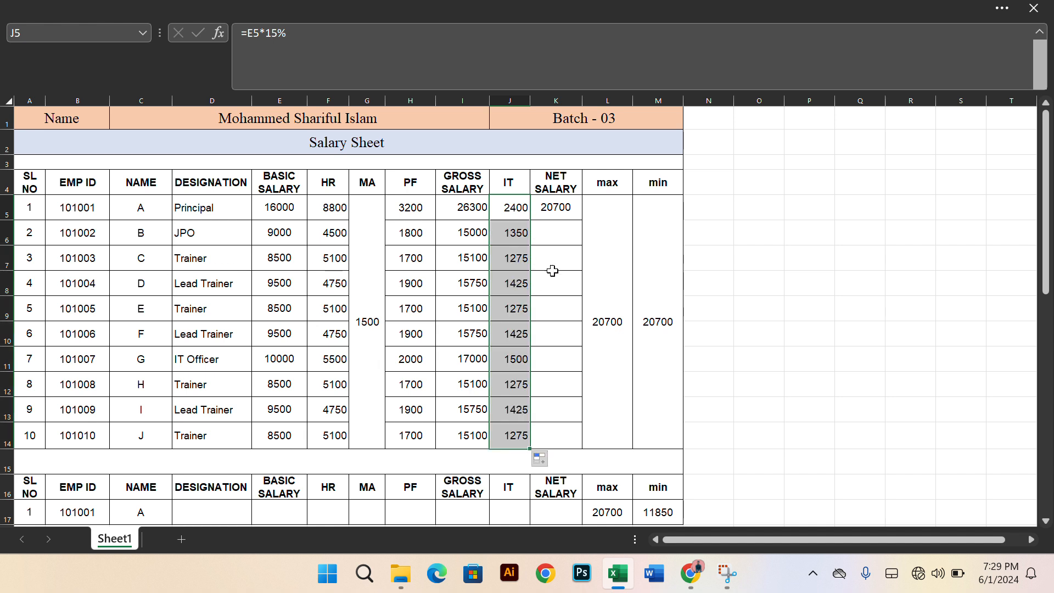
Check the net salary formula =I5-(H5+J5) in K5 and fill it down through K14
left_click(559, 203)
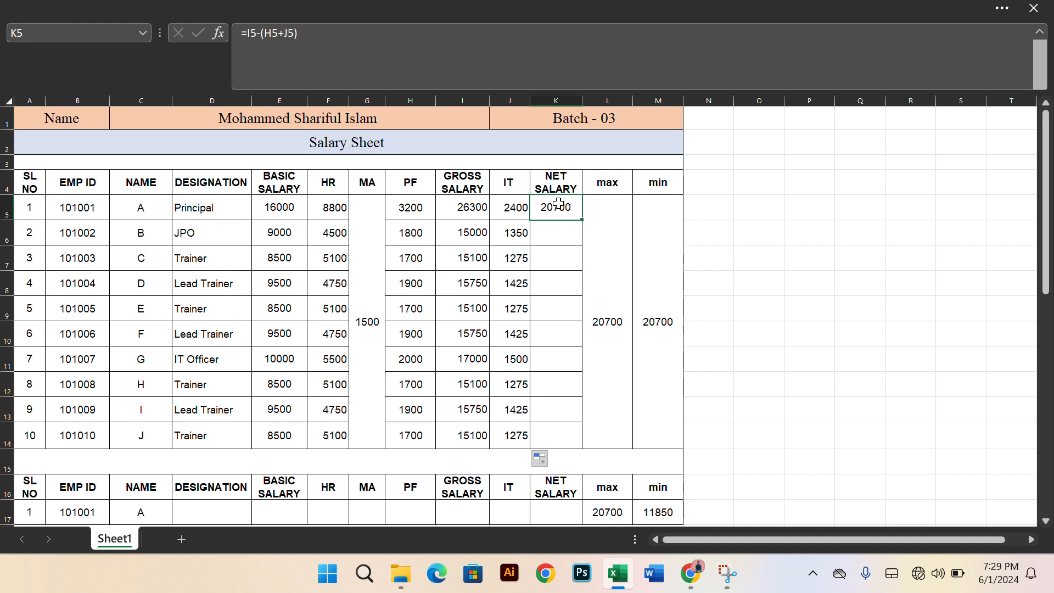
double_click(559, 206)
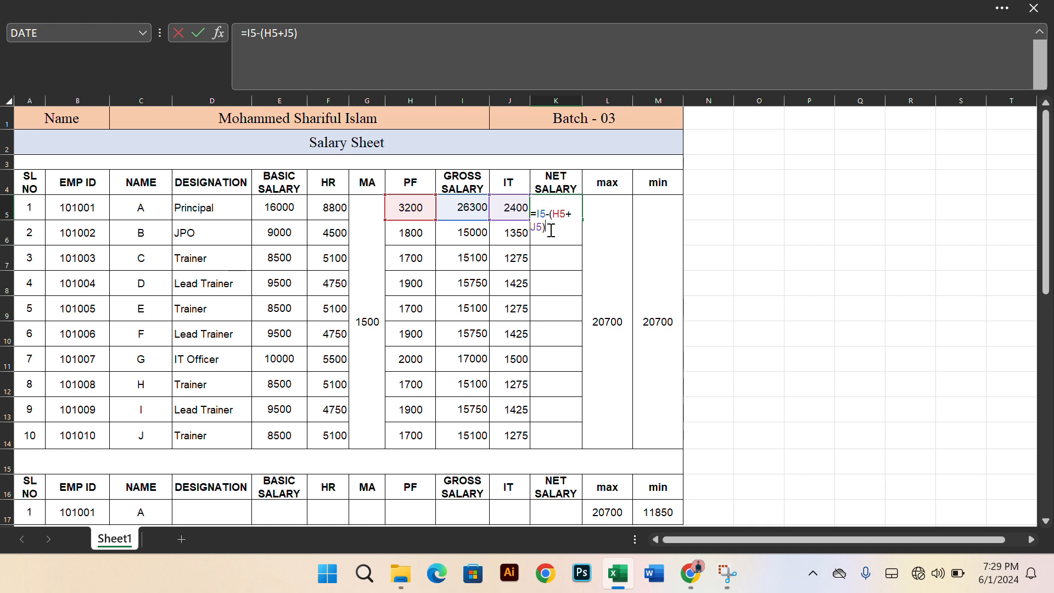
key("Return")
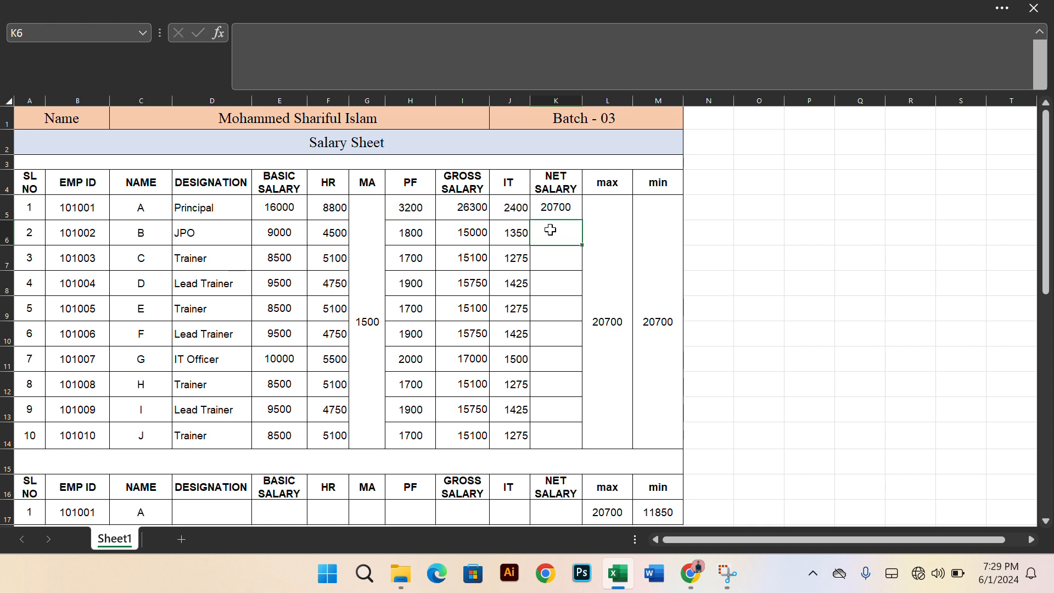
left_click(571, 208)
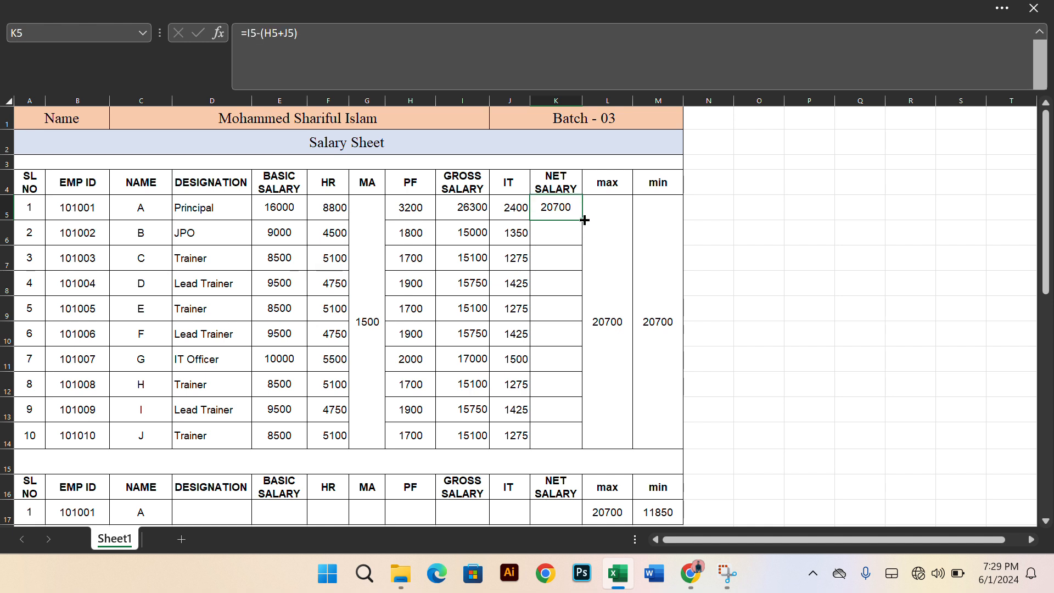
double_click(584, 220)
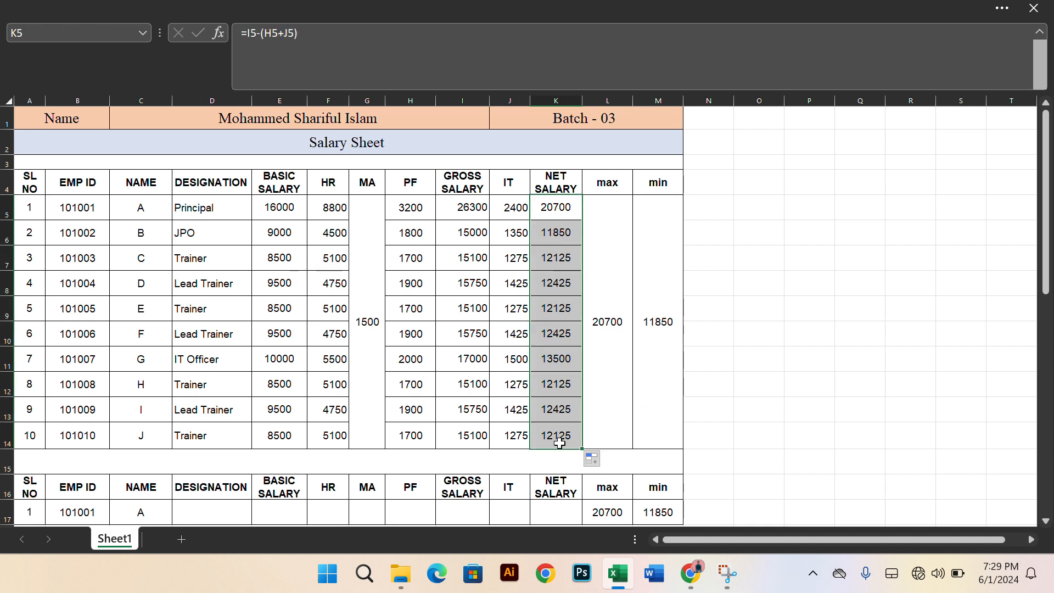
Inspect the formulas in the merged max cell L5 and the merged min cell M5 of the salary table
left_click(615, 278)
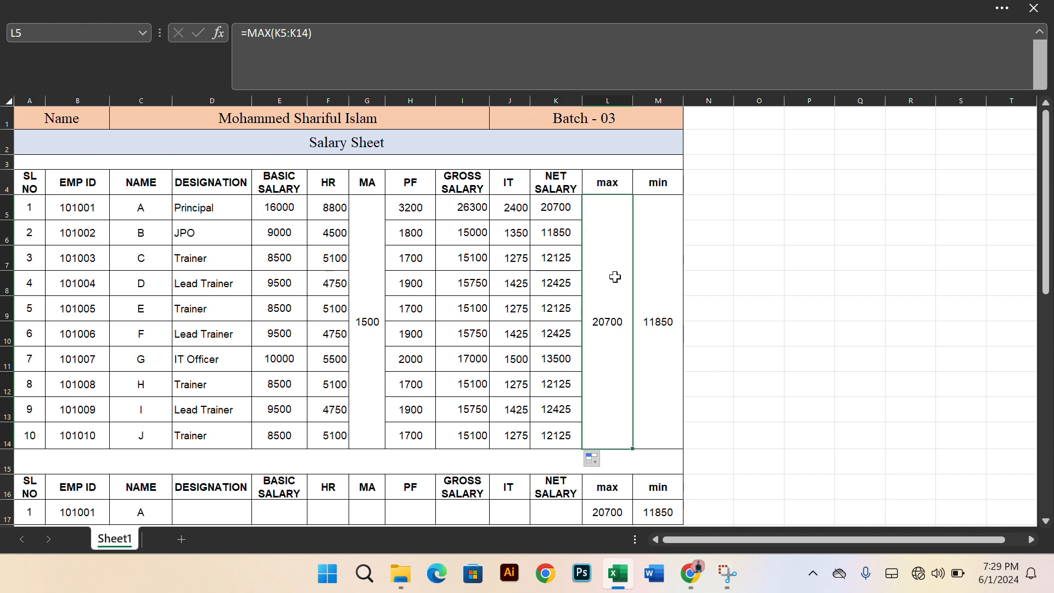
double_click(620, 281)
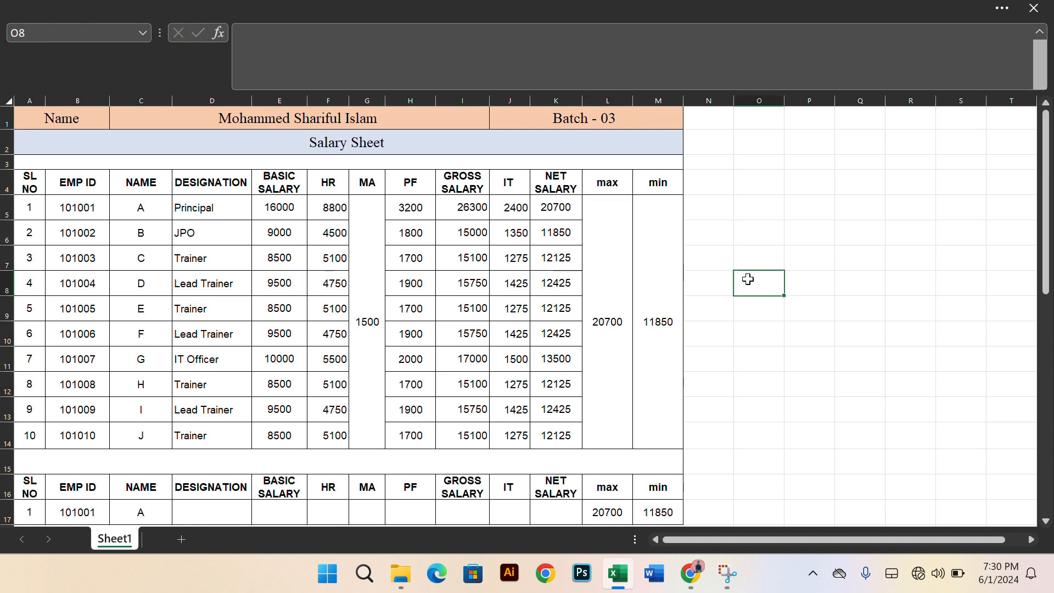
left_click(615, 291)
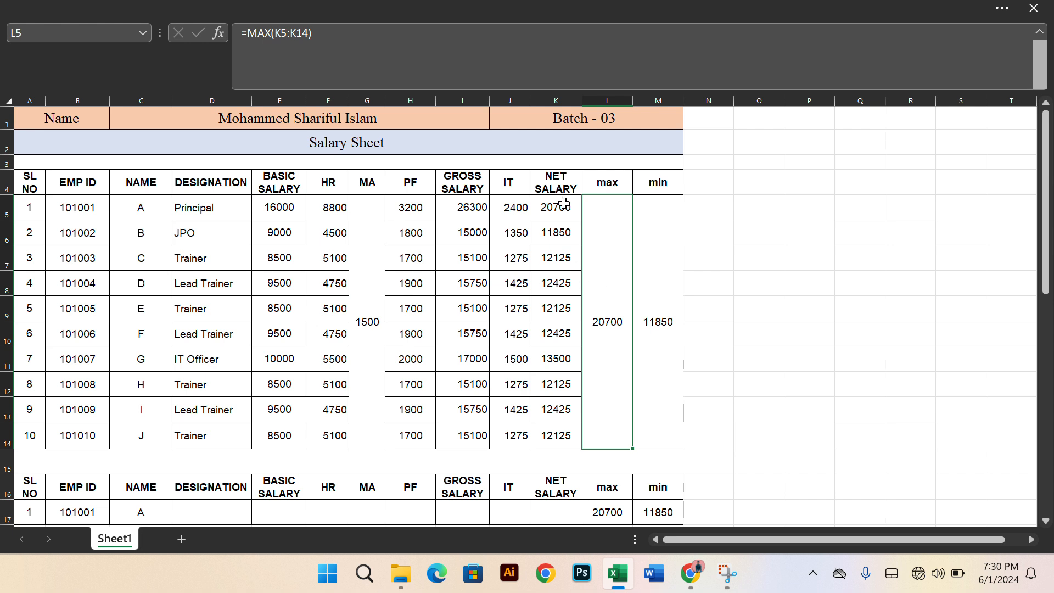
double_click(607, 314)
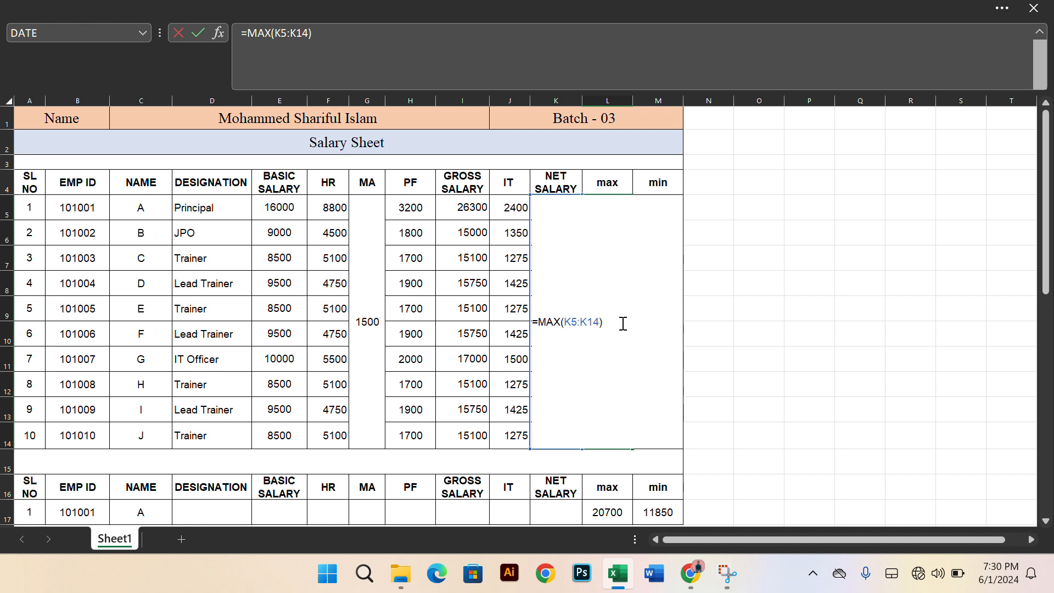
key("Return")
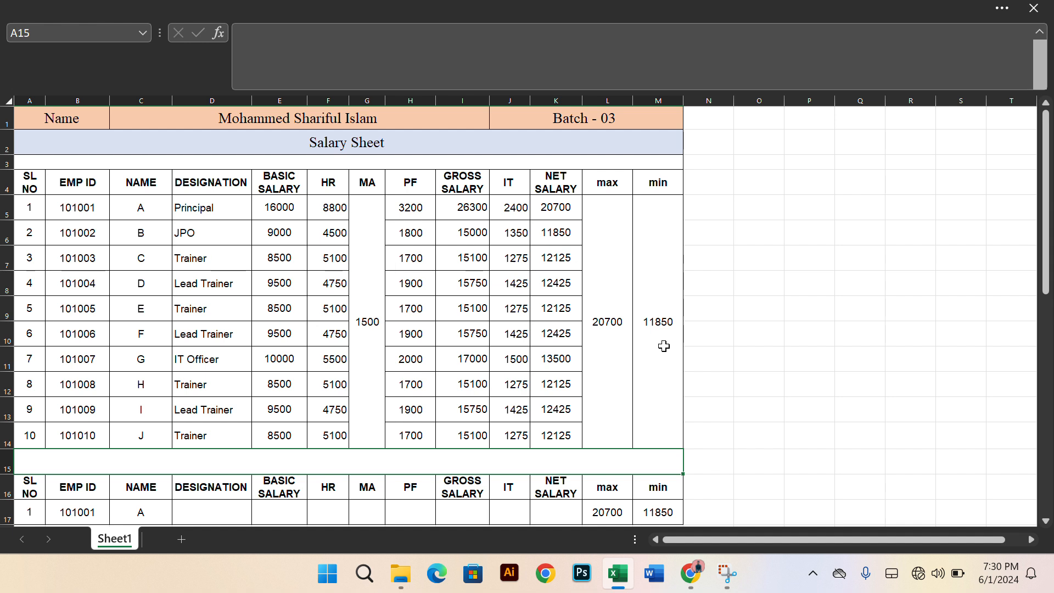
left_click(663, 346)
double_click(663, 343)
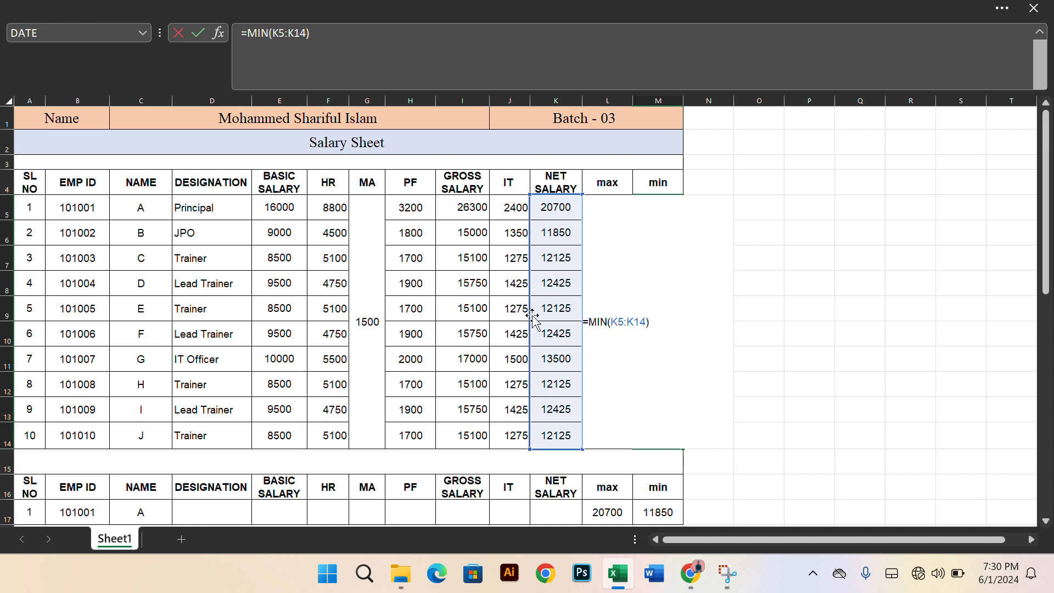
key("Return")
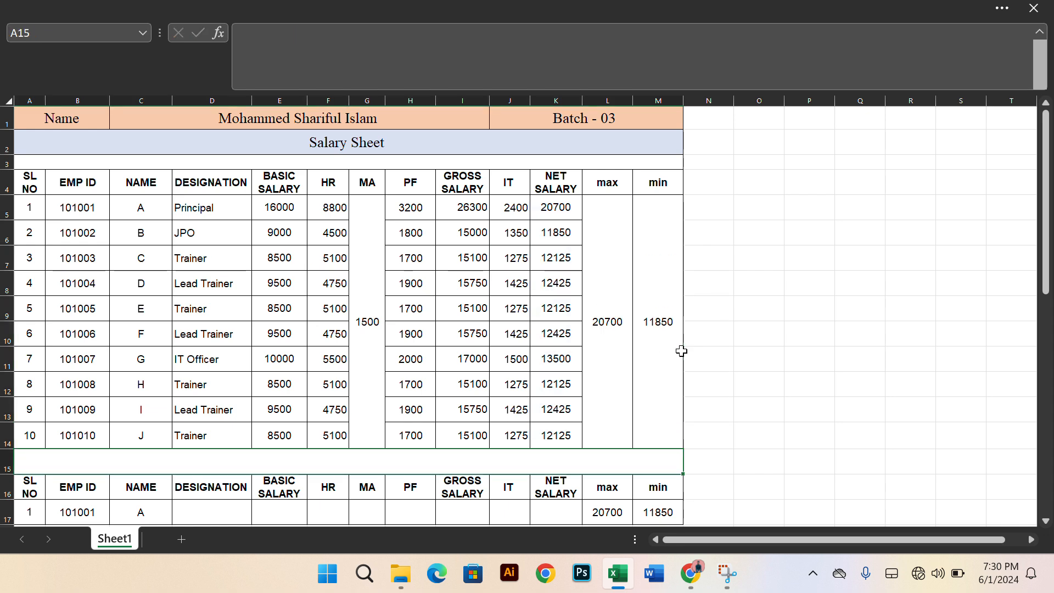
scroll(573, 320, "down", 2)
scroll(573, 320, "up", 2)
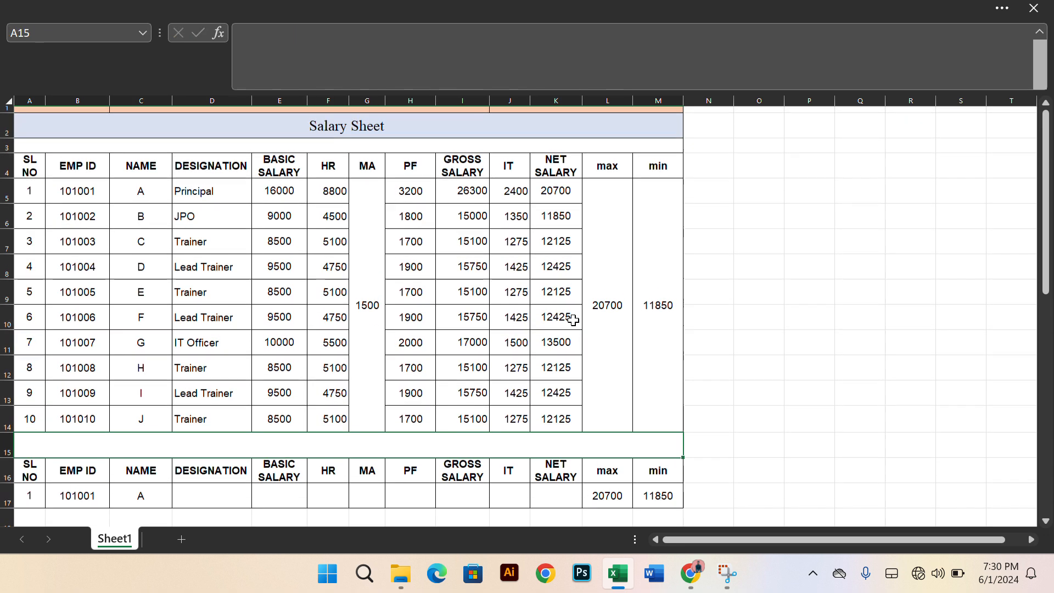
scroll(573, 320, "down", 2)
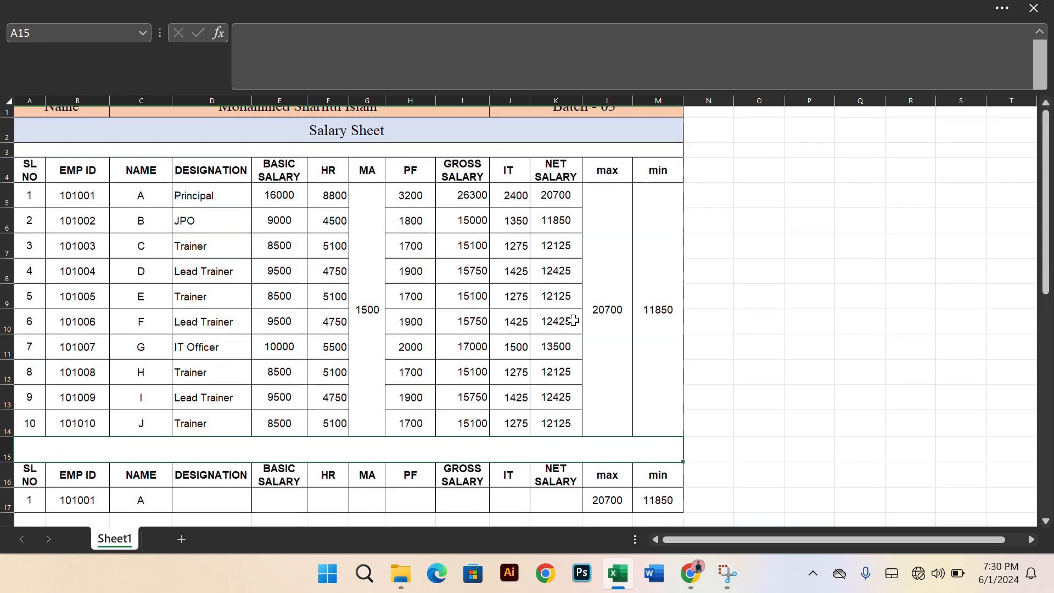
scroll(574, 320, "down", 1)
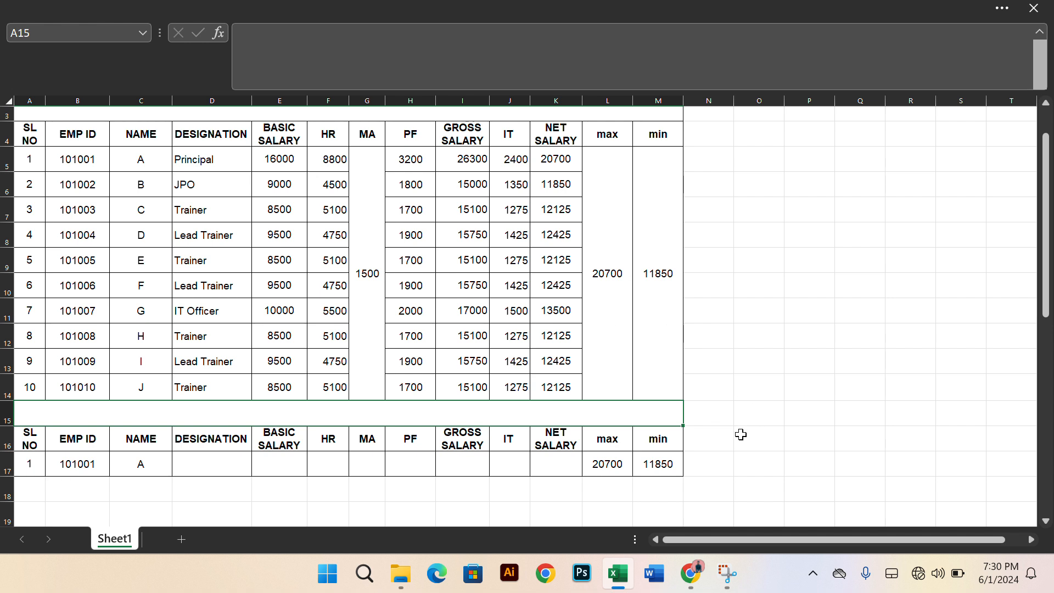
left_click(706, 444)
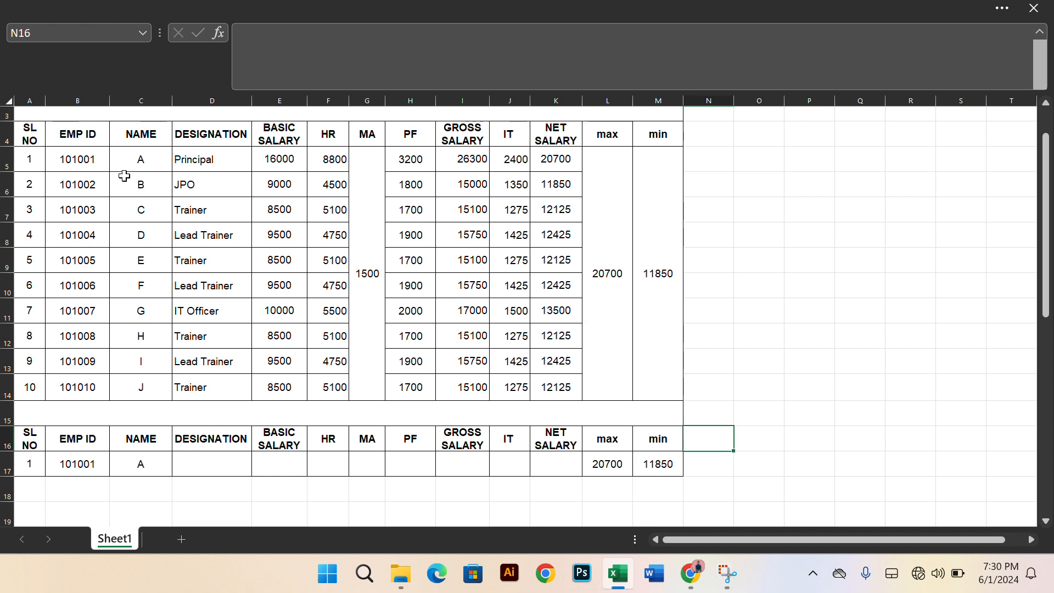
Review the data validation settings, input message and error alert applied to the EMP ID cells B5:B14
left_click(79, 160)
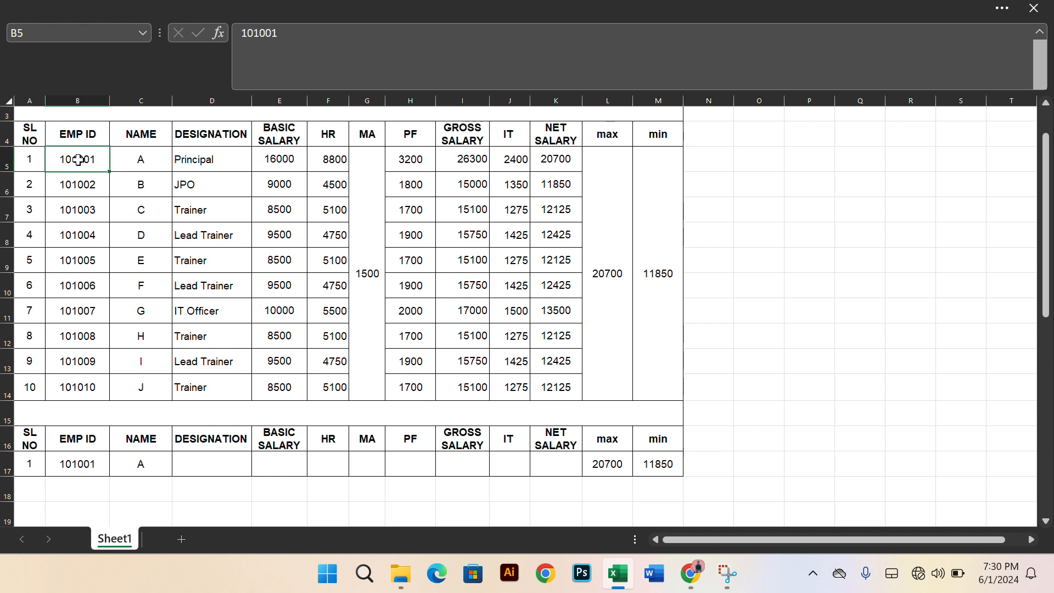
left_click_drag(78, 159, 88, 384)
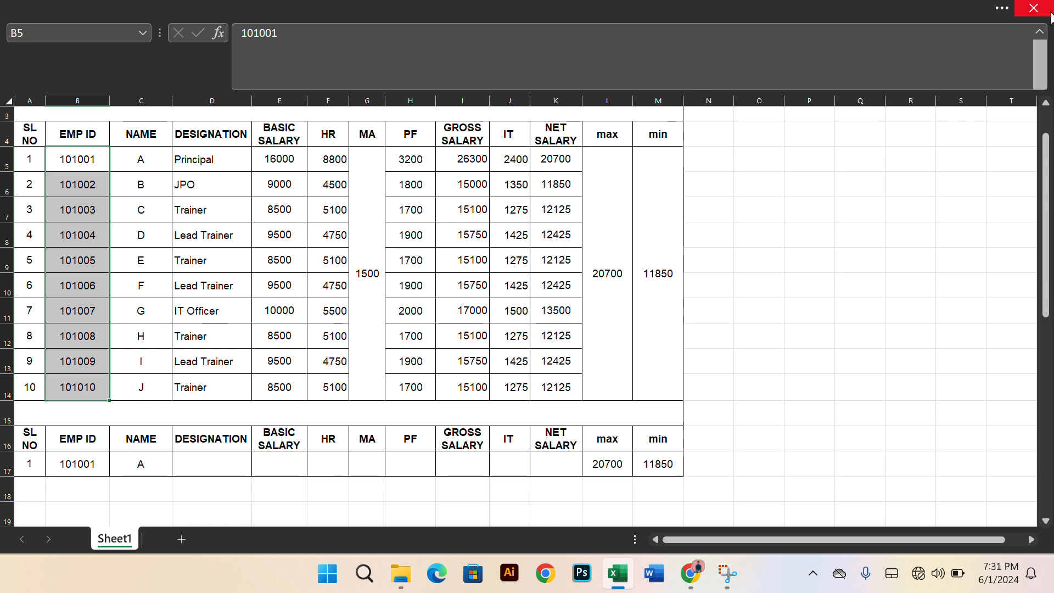
left_click(1040, 31)
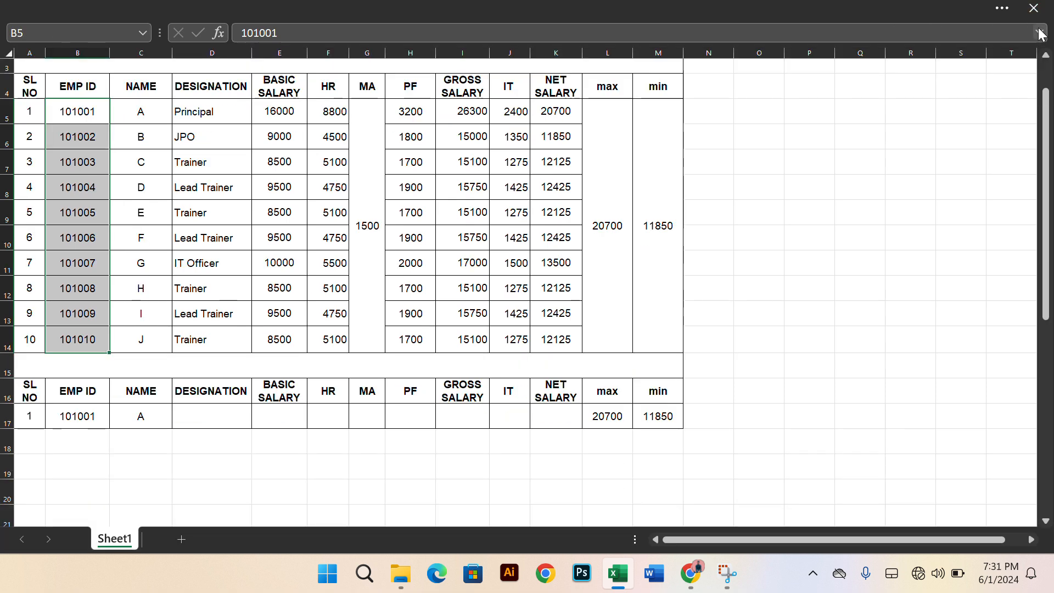
left_click(1003, 8)
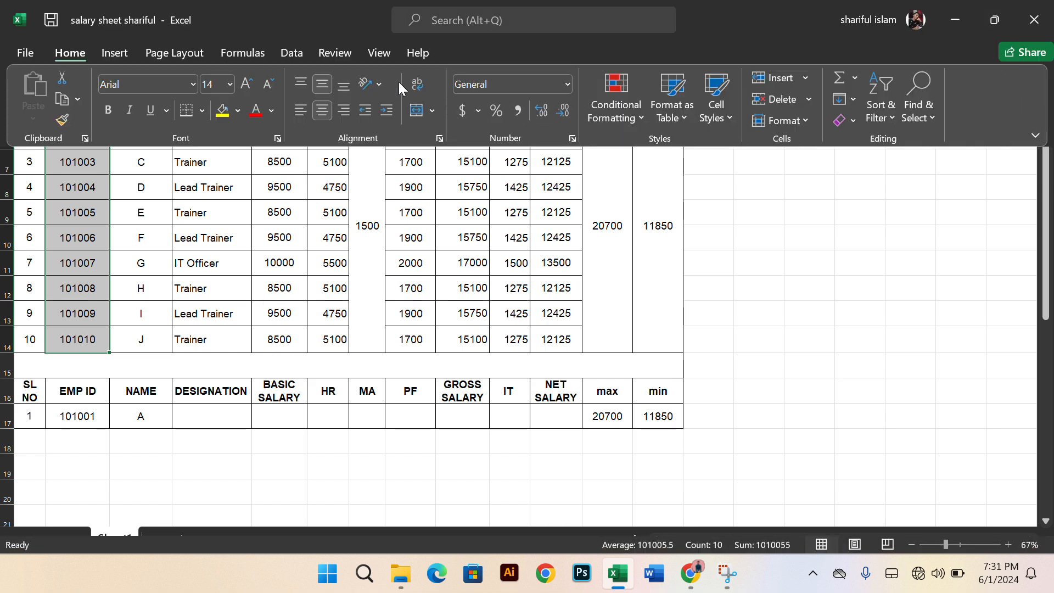
left_click(288, 53)
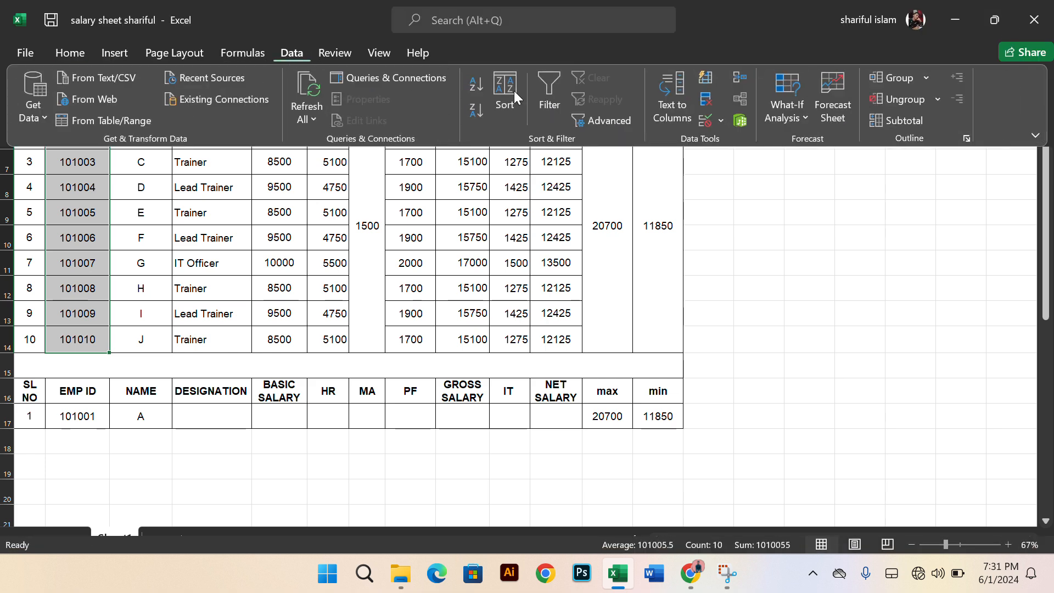
left_click(720, 122)
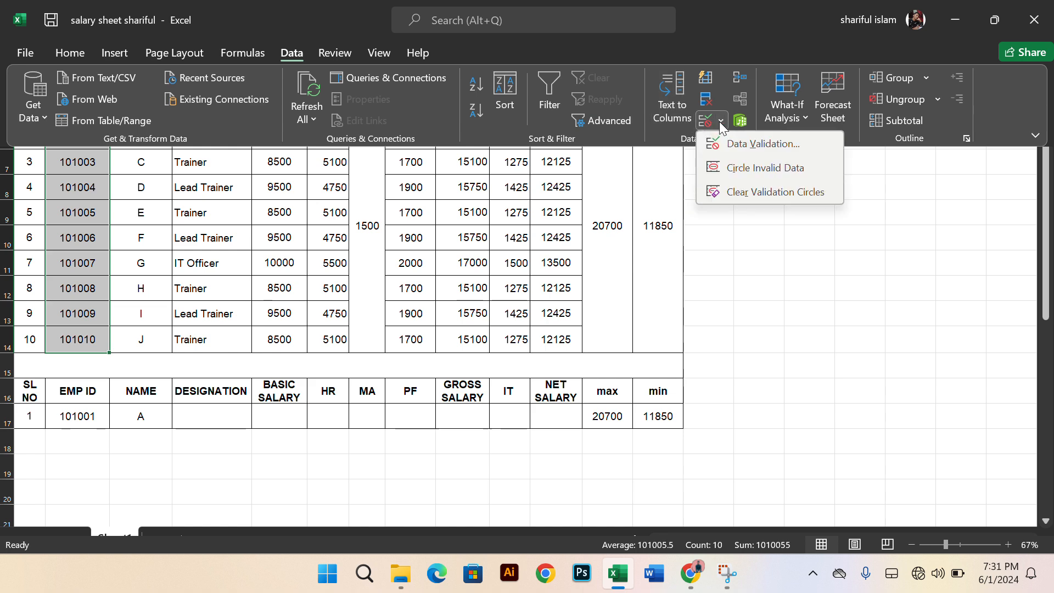
left_click(733, 137)
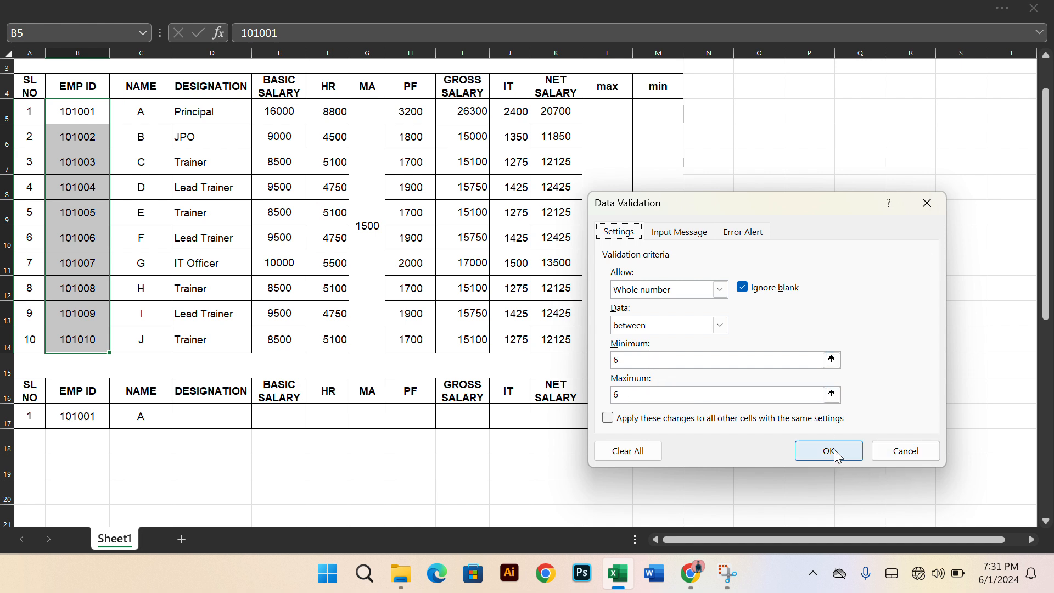
left_click(681, 234)
left_click(742, 231)
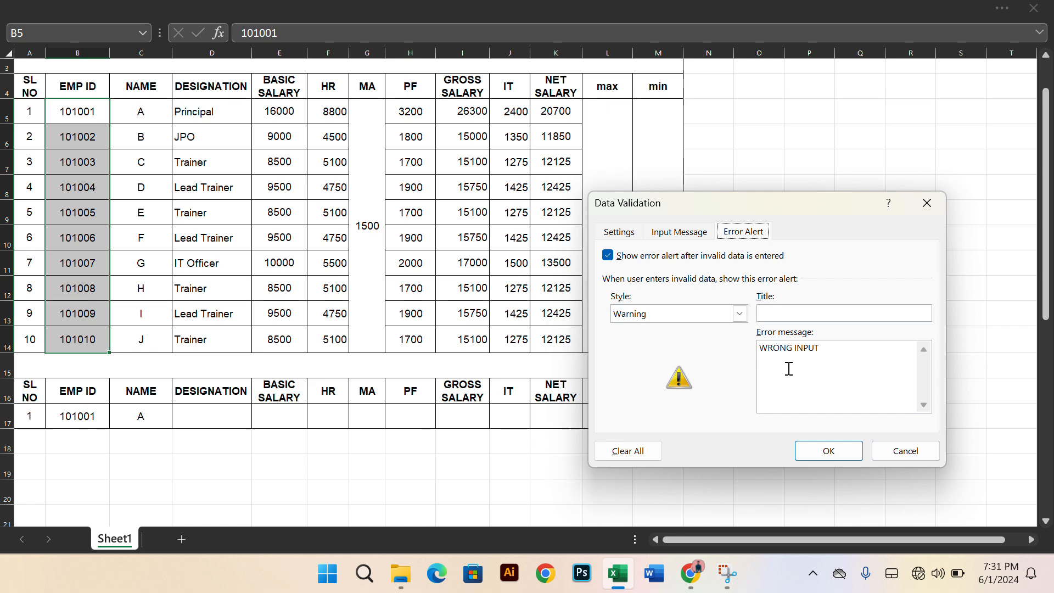
left_click(829, 451)
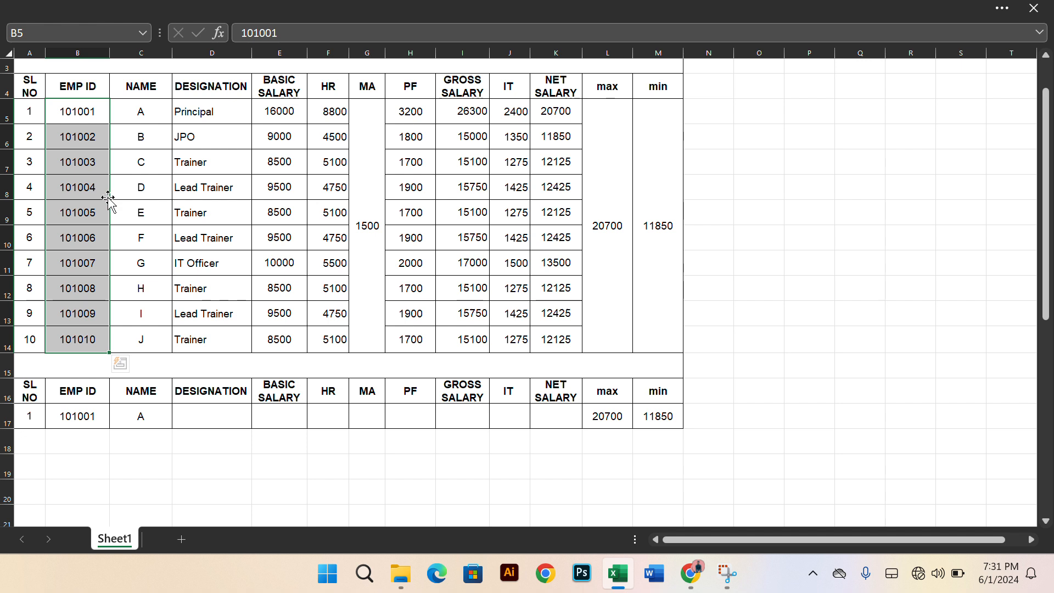
Test the EMP ID validation by appending 77 to the ID in B5 and declining to keep the entry
left_click(94, 185)
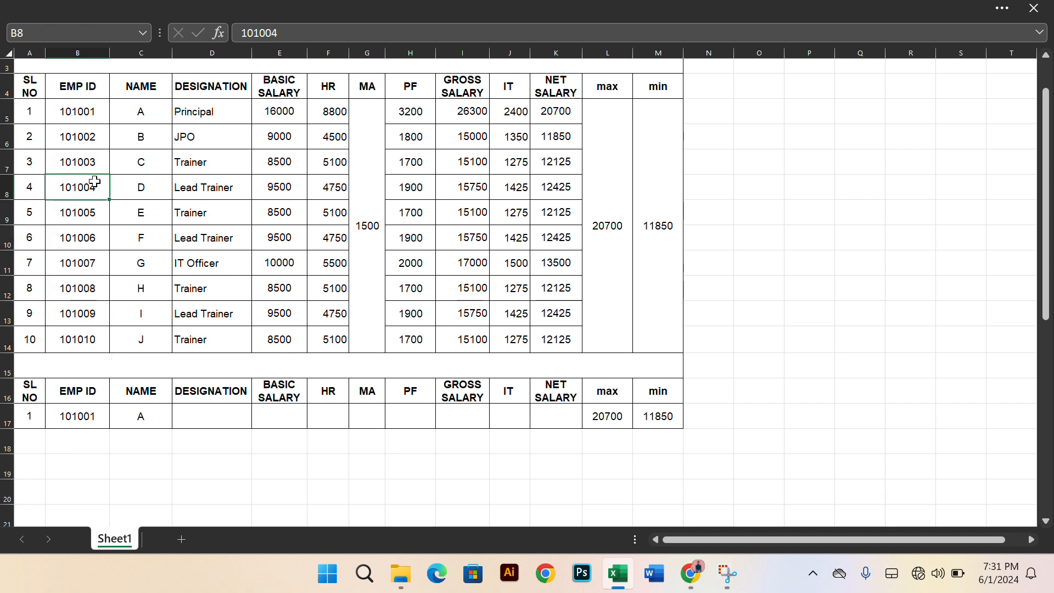
double_click(95, 113)
type("77")
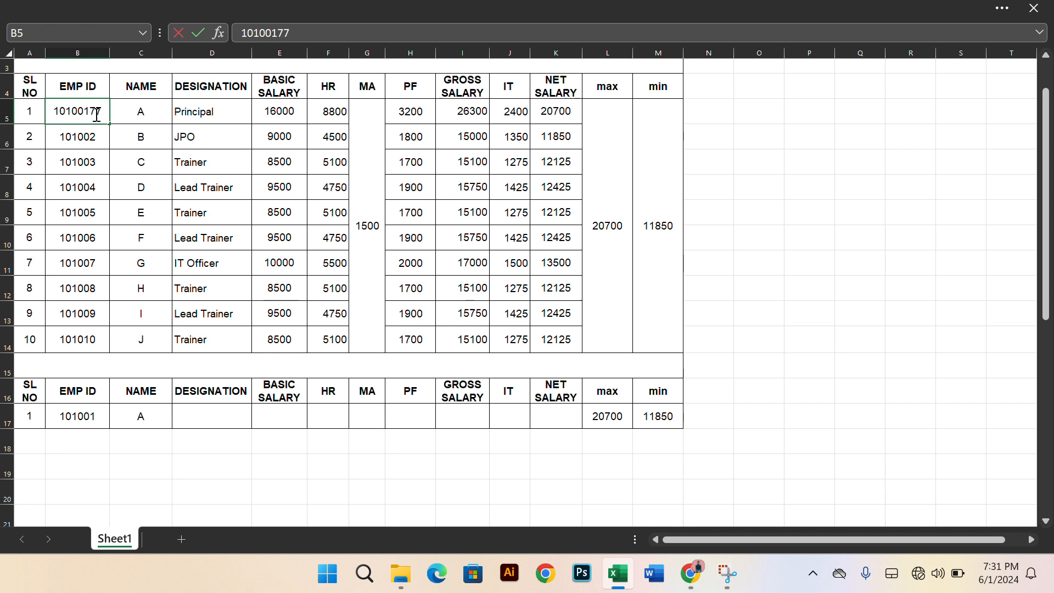
key("Return")
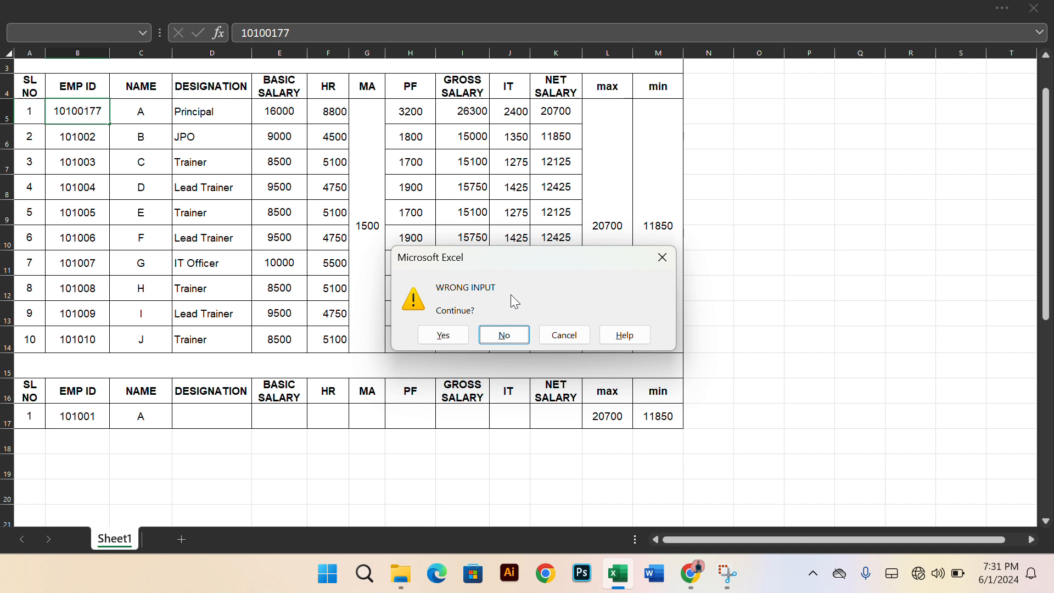
left_click(510, 336)
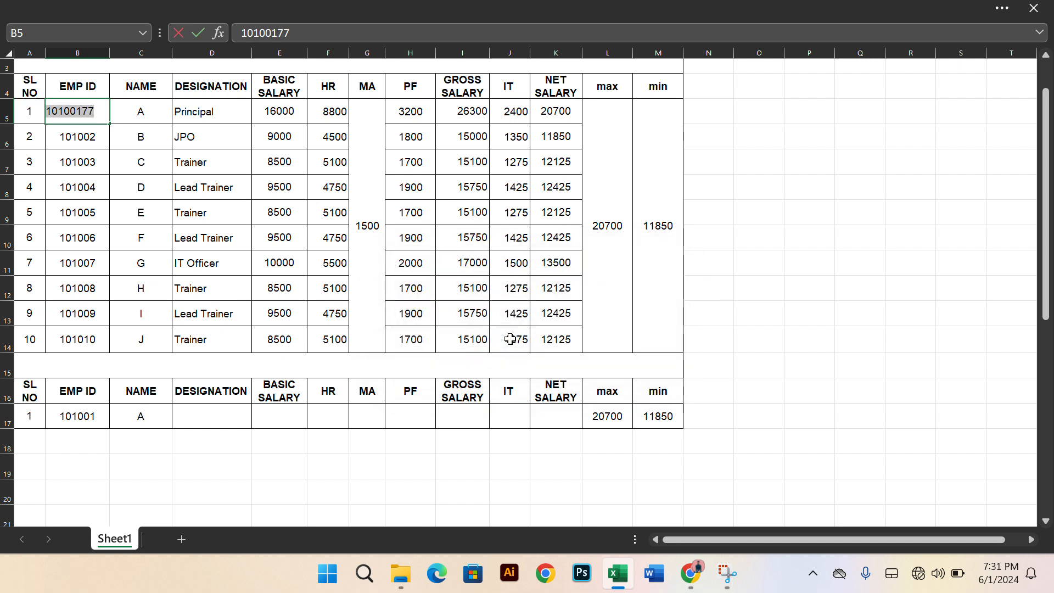
left_click(138, 127)
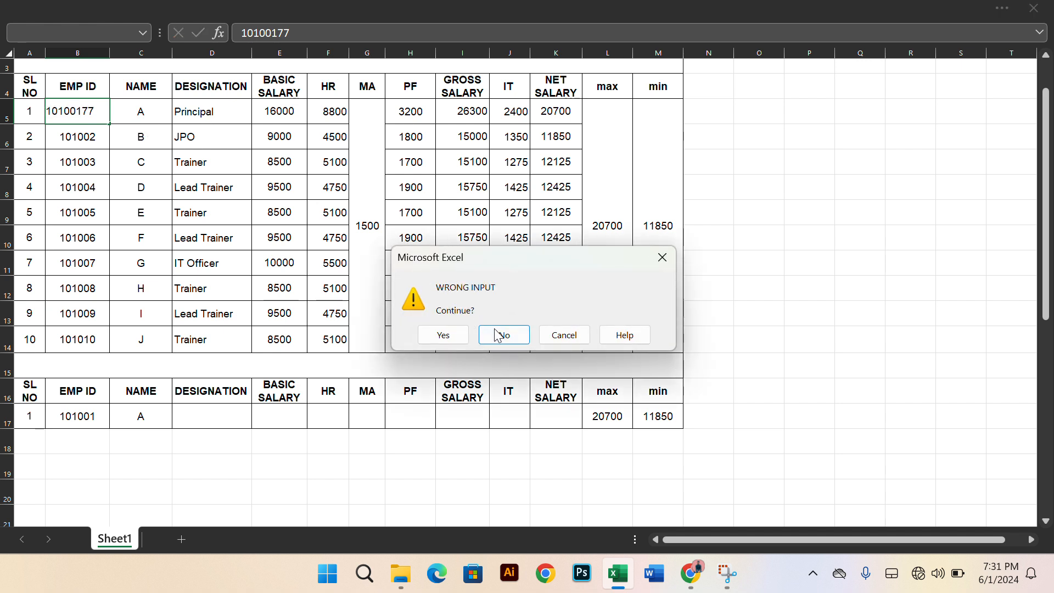
left_click(502, 333)
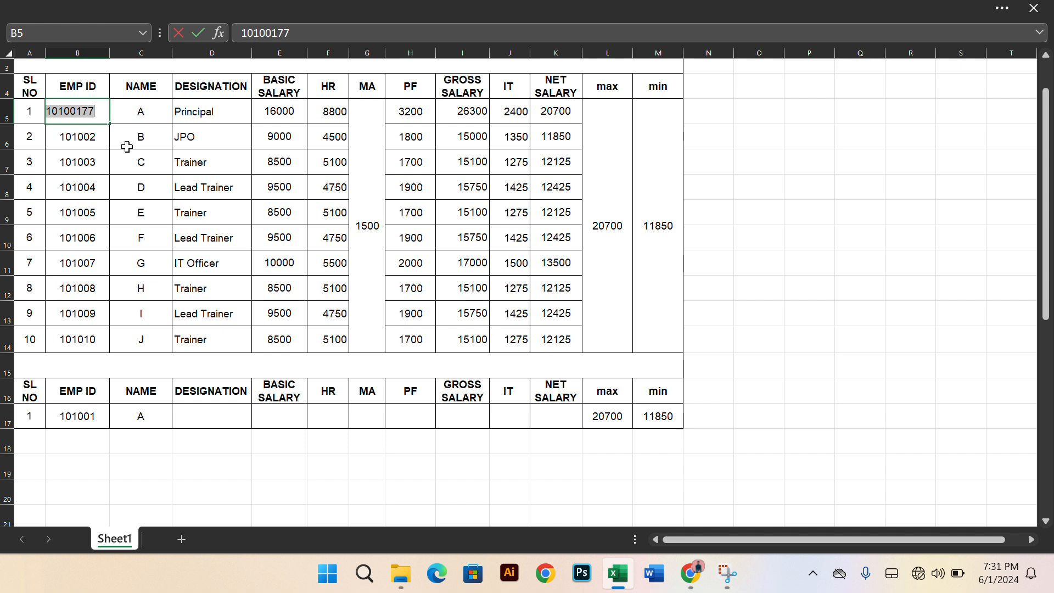
Remove the appended 77 from the EMP ID in B5 and accept the entry
left_click(99, 111)
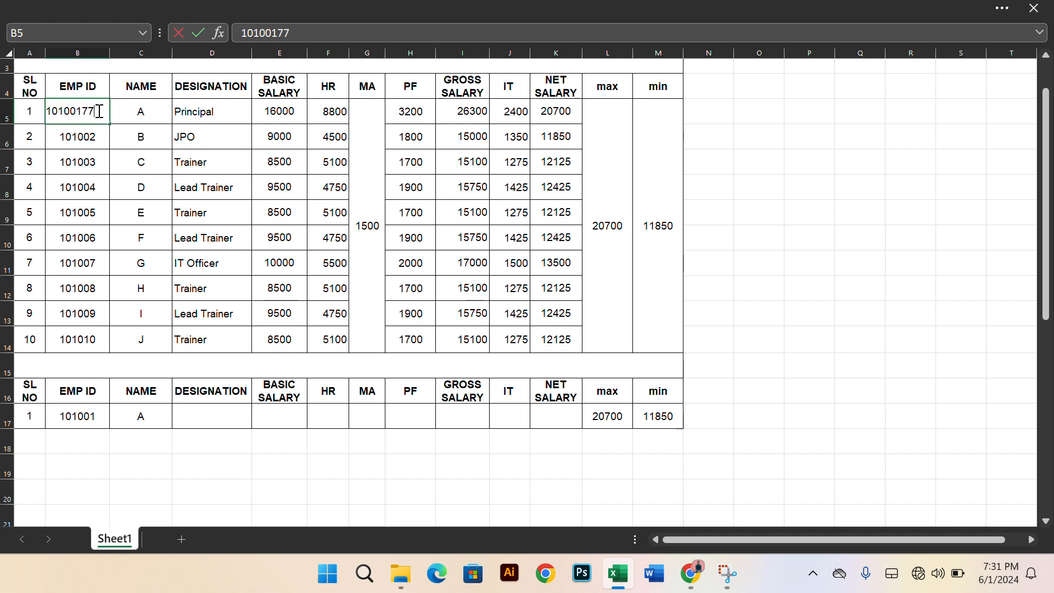
key("BackSpace")
key("BackSpace")
key("Return")
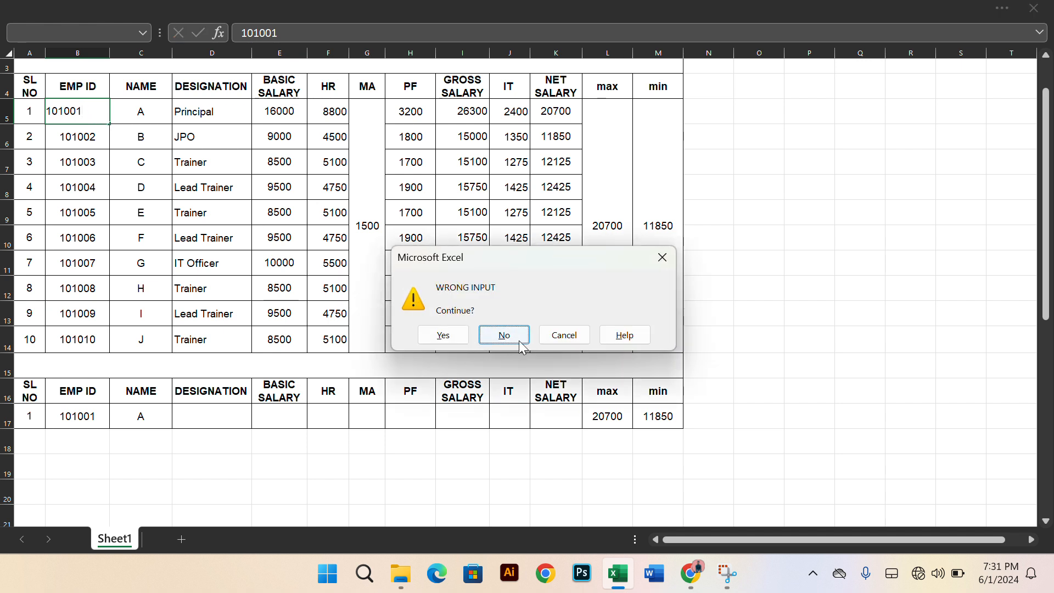
left_click(443, 336)
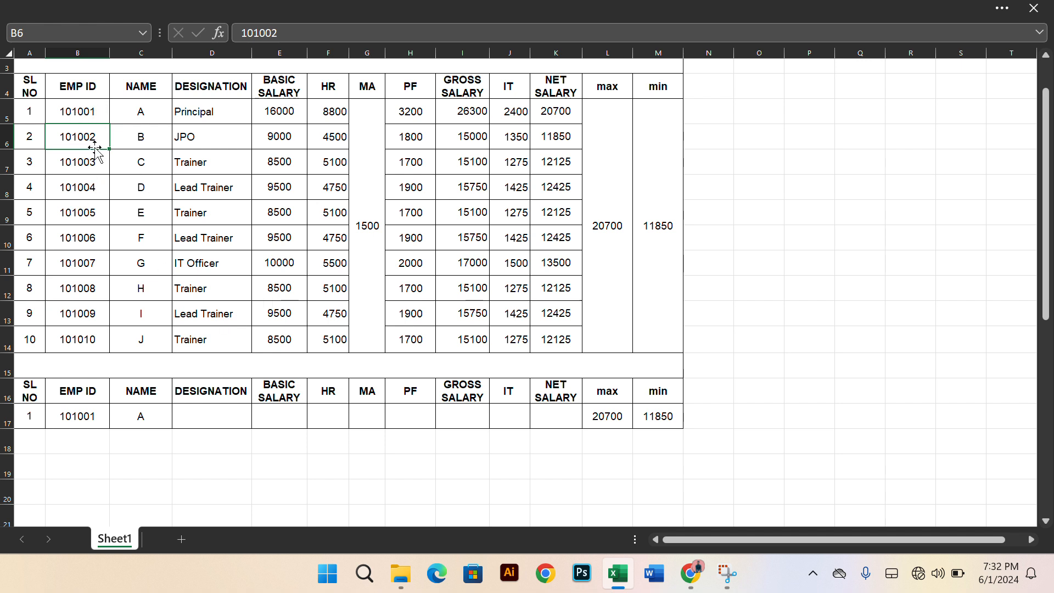
Review the list validation and source range of the EMP ID cell B17 and look through its dropdown choices
left_click(86, 418)
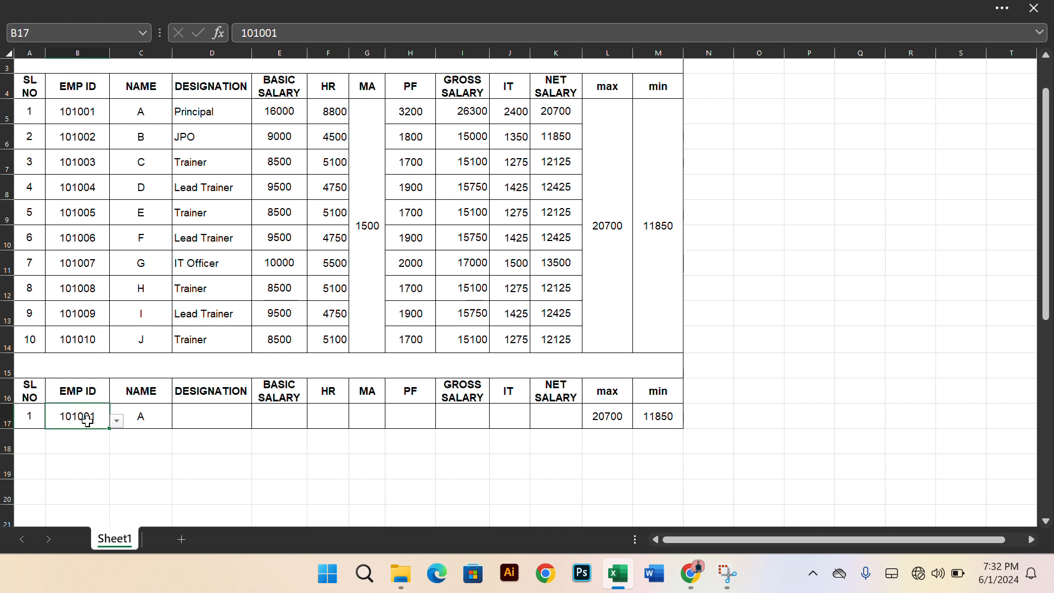
left_click(219, 419)
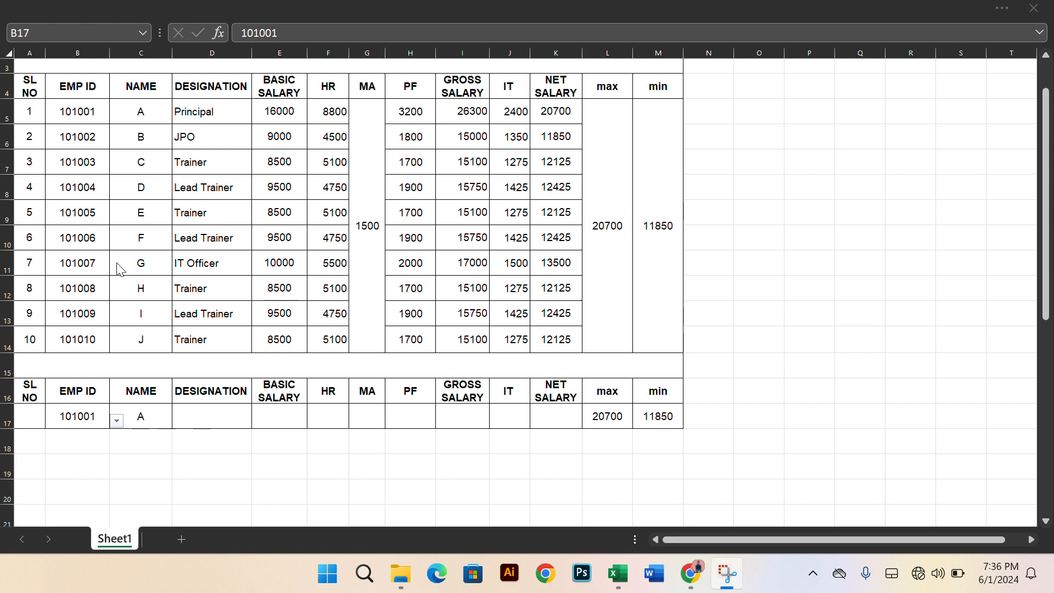
left_click(84, 420)
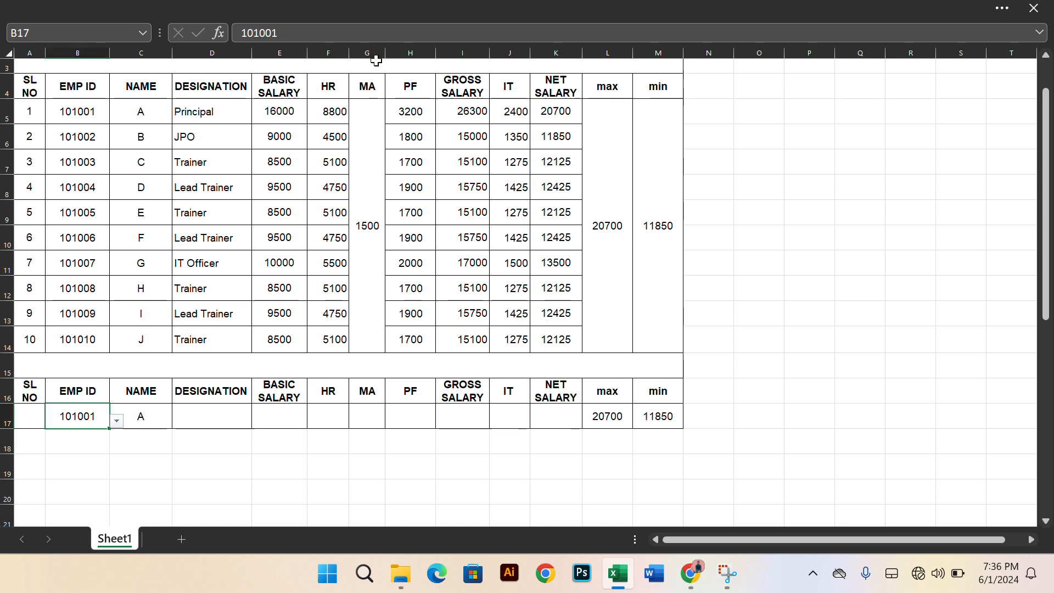
left_click(1003, 7)
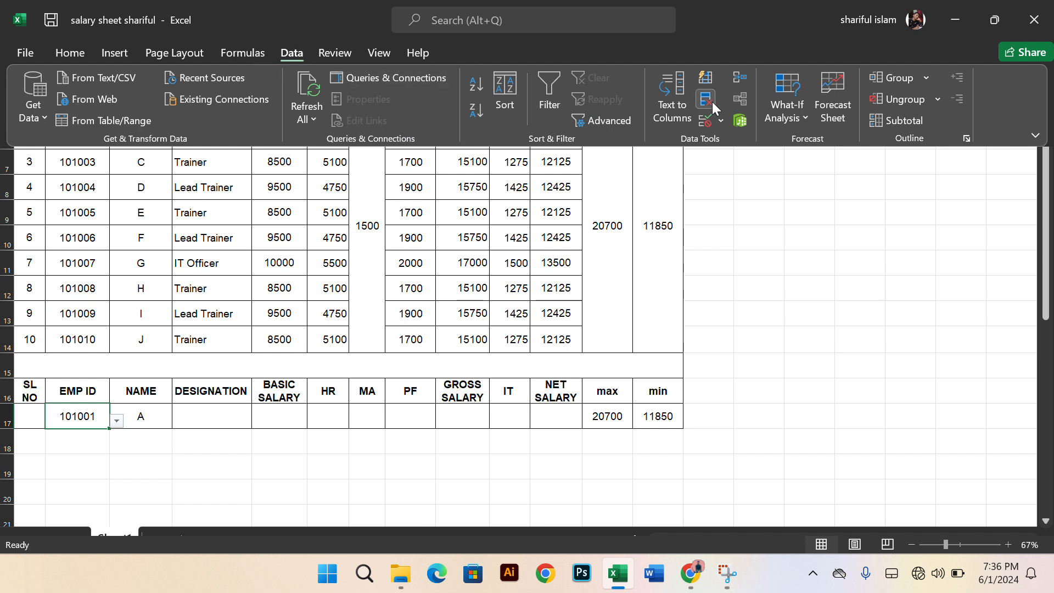
left_click(721, 121)
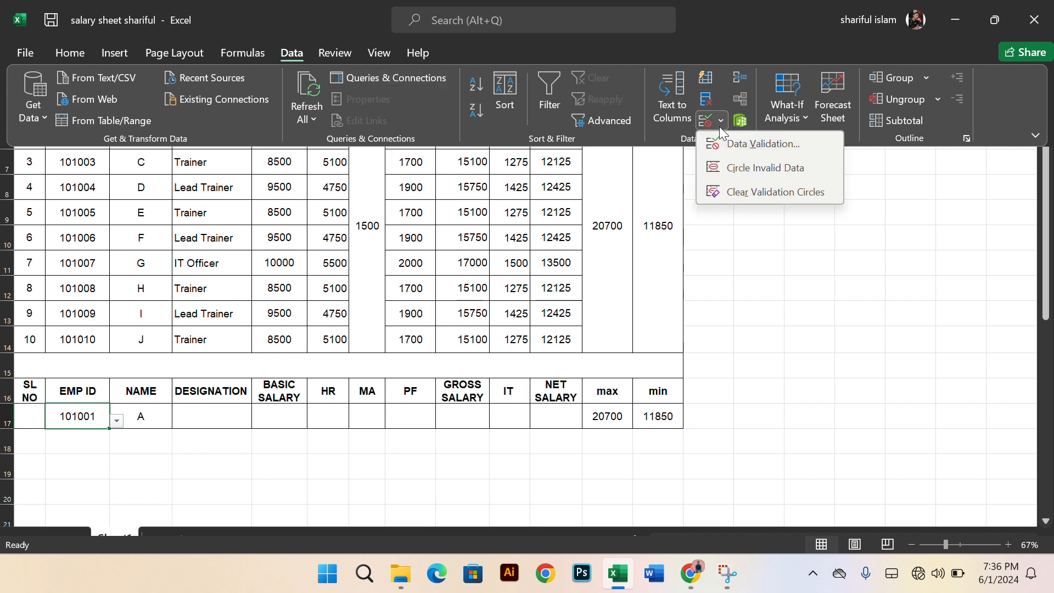
left_click(749, 143)
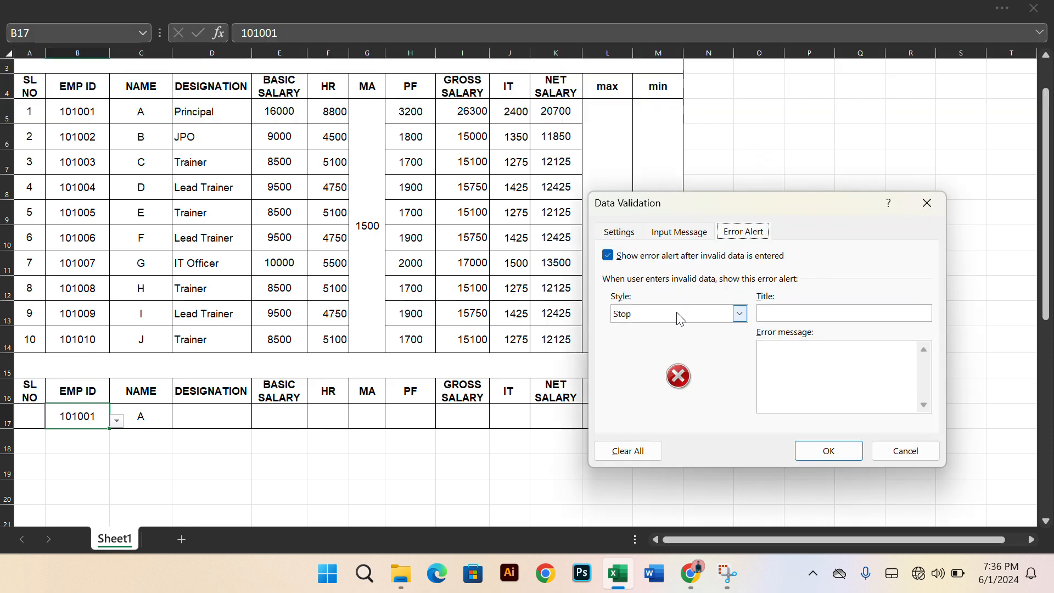
left_click(629, 239)
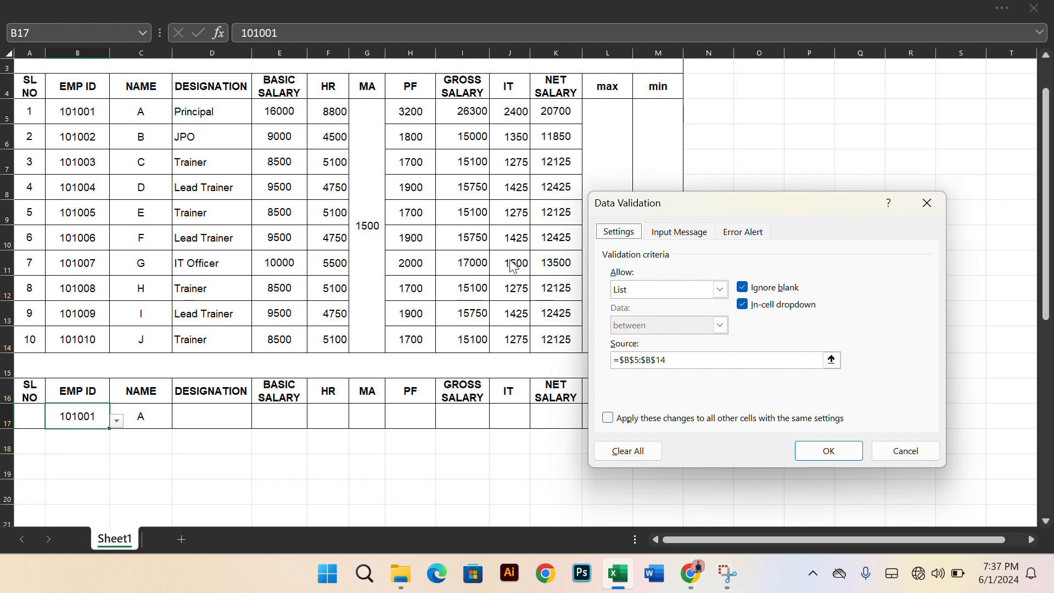
left_click(814, 450)
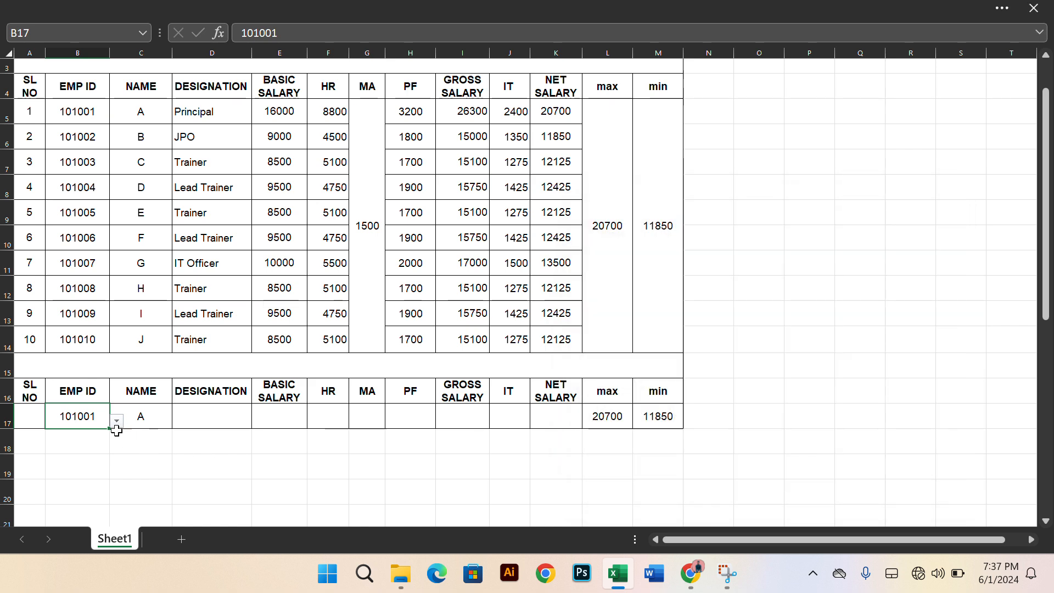
left_click(115, 422)
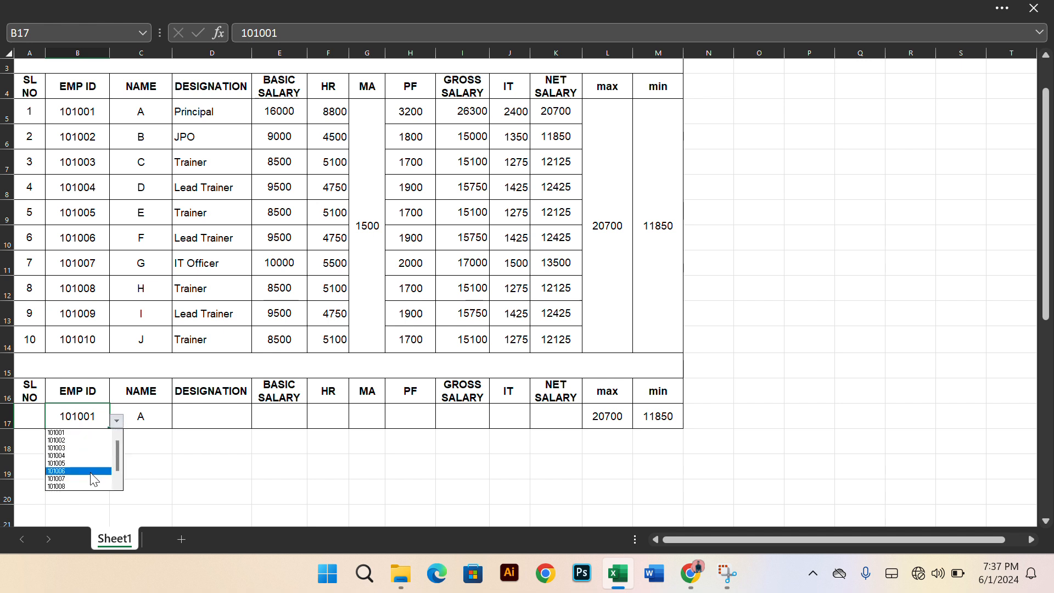
left_click(183, 418)
Examine the arguments of the VLOOKUP formula in the NAME cell C17 of the lookup row
left_click(162, 413)
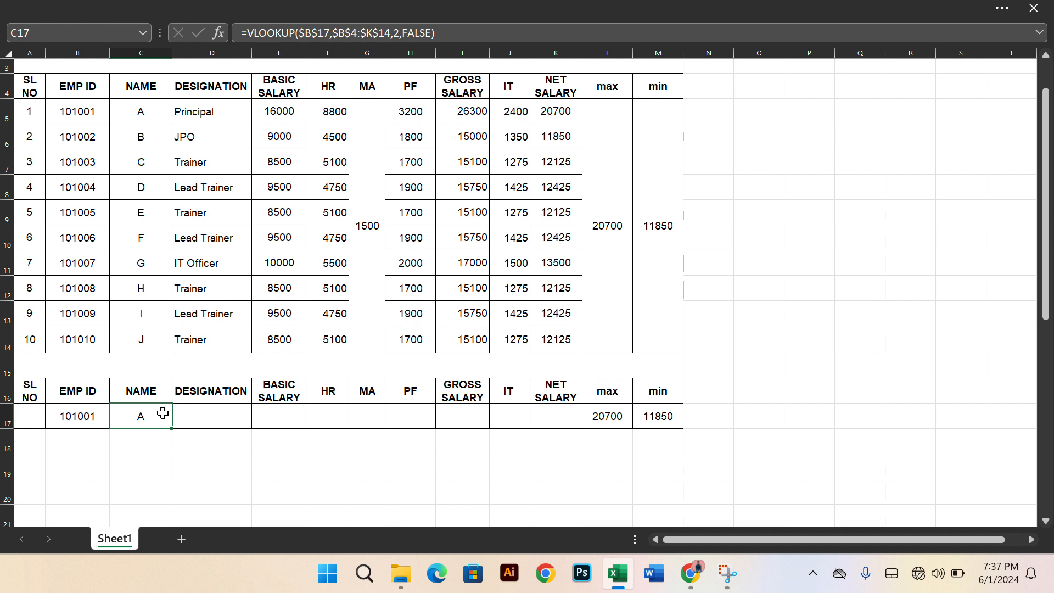
double_click(162, 413)
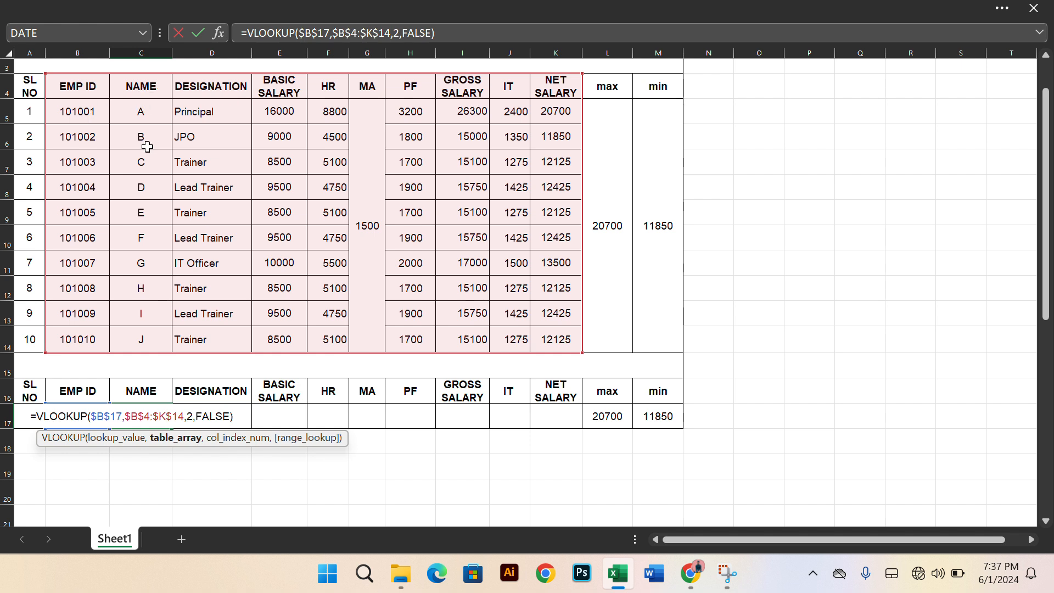
left_click(236, 417)
left_click(229, 416)
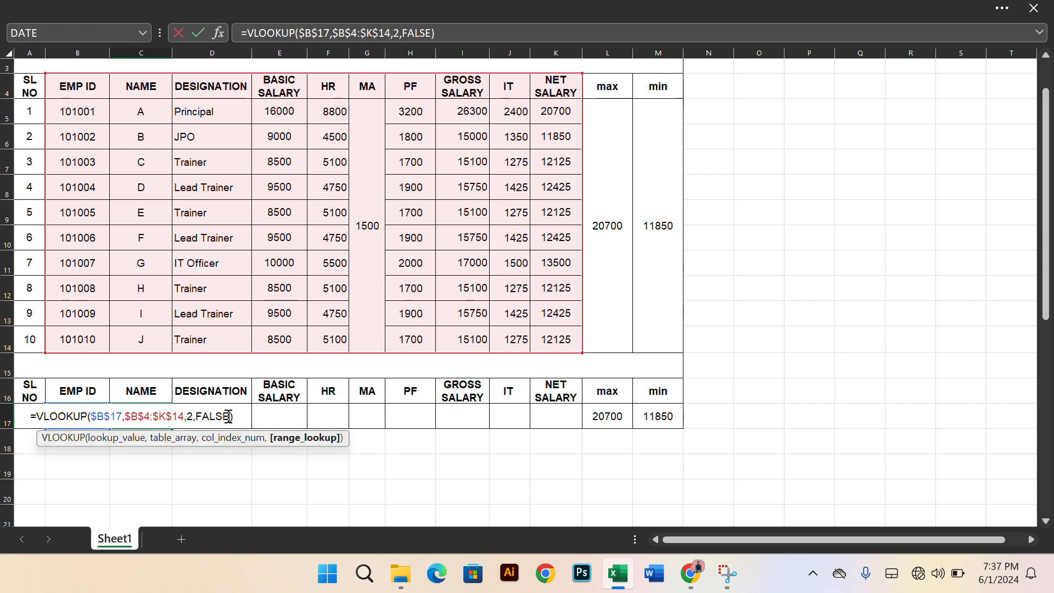
key("Return")
Fill the formula =VLOOKUP($B$17,$B$4:$K$14,2,FALSE) from C17 across the lookup row through L17
left_click(164, 420)
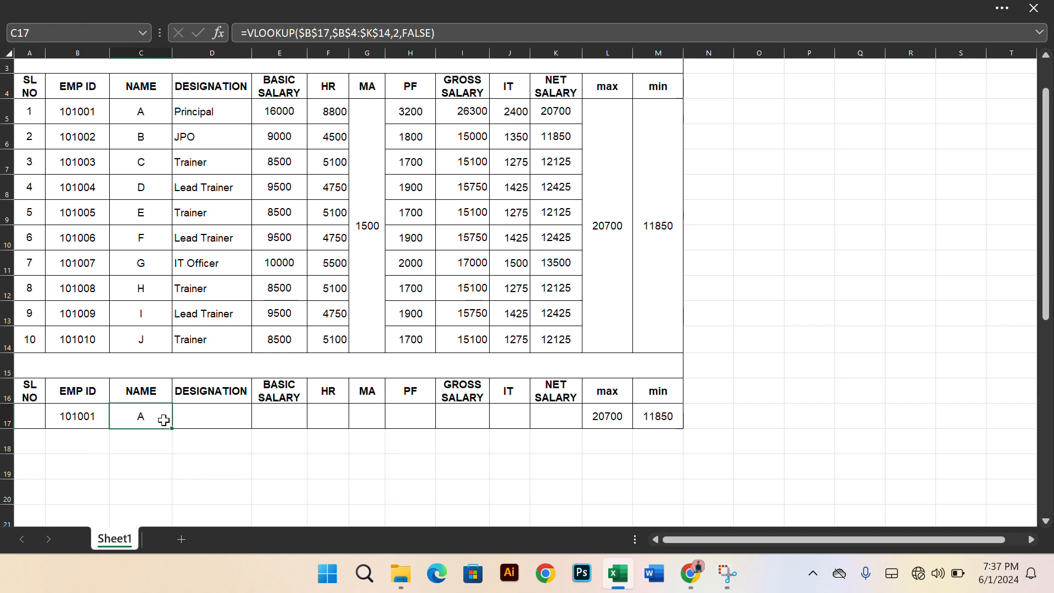
left_click_drag(172, 427, 611, 418)
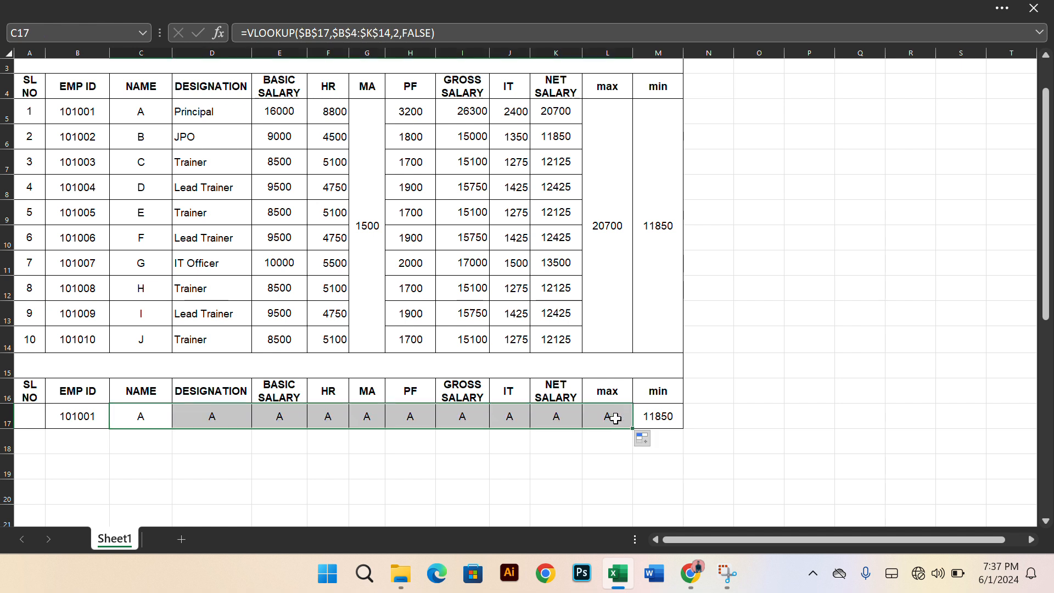
left_click(610, 435)
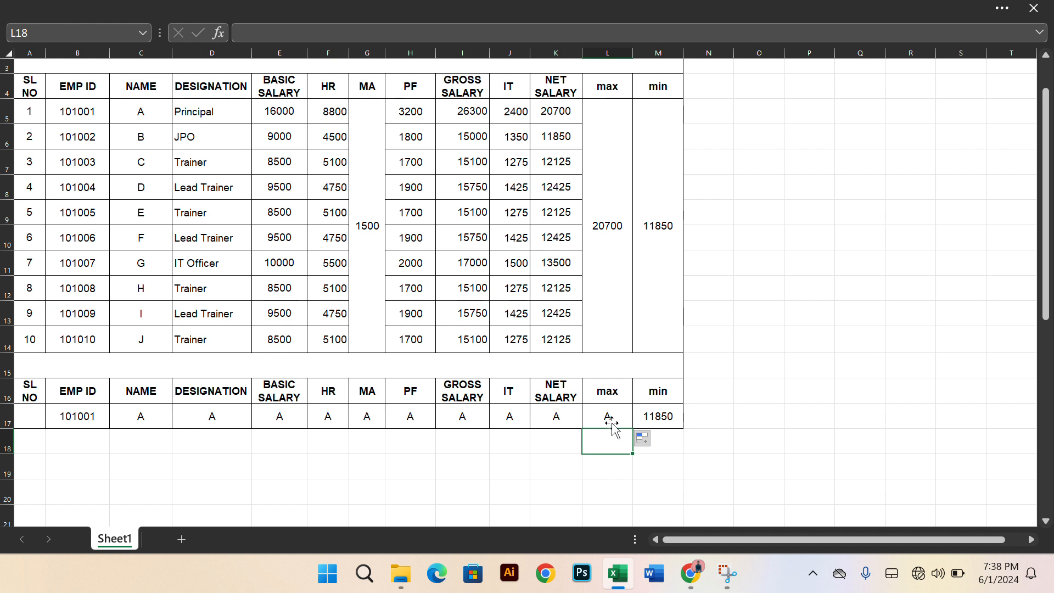
Try column index 11 in the VLOOKUP formula of the max cell L17
left_click(608, 417)
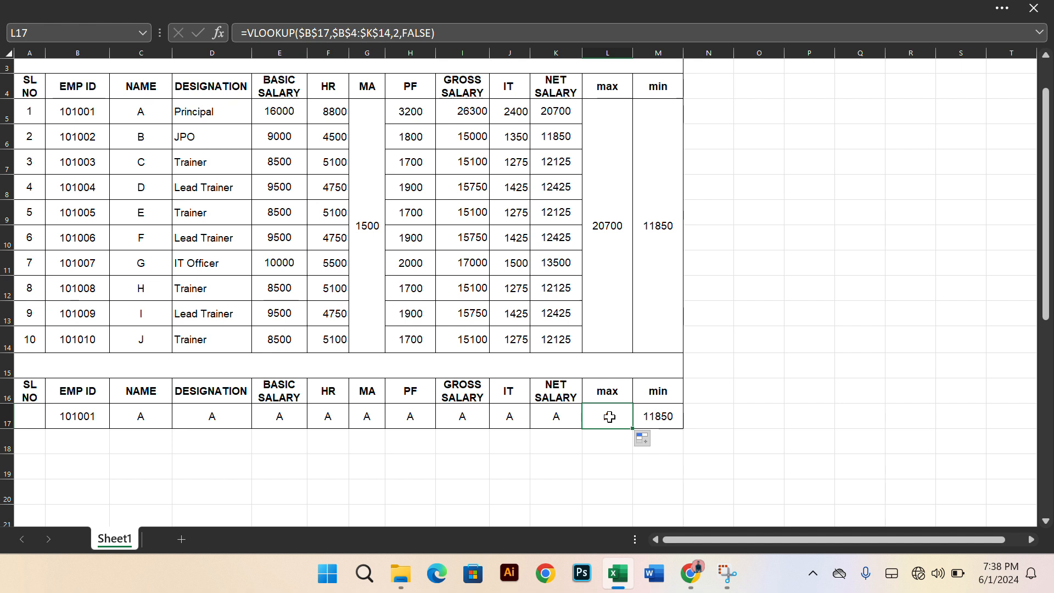
double_click(609, 417)
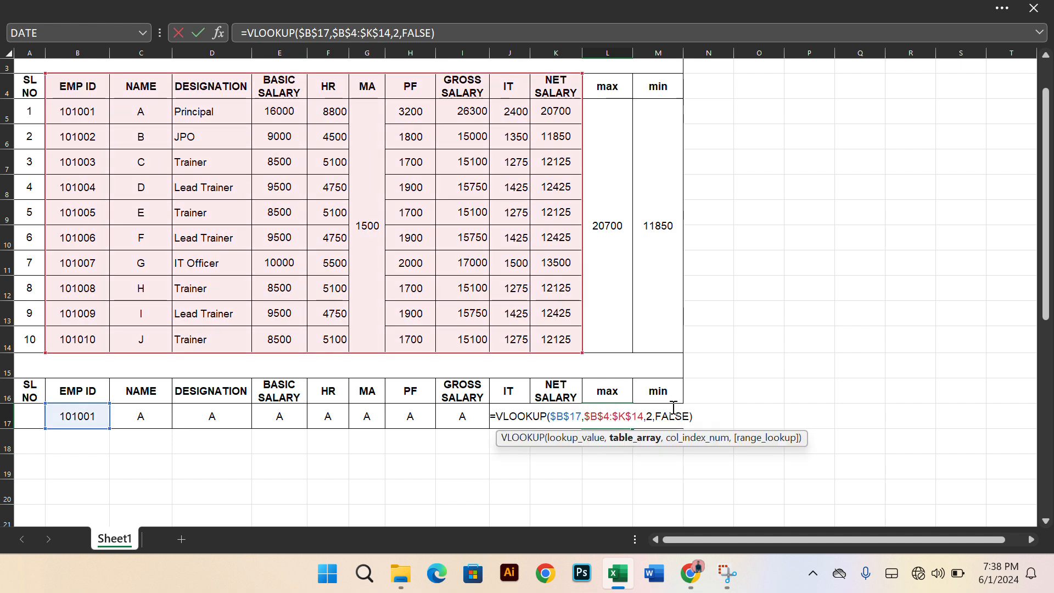
left_click(652, 416)
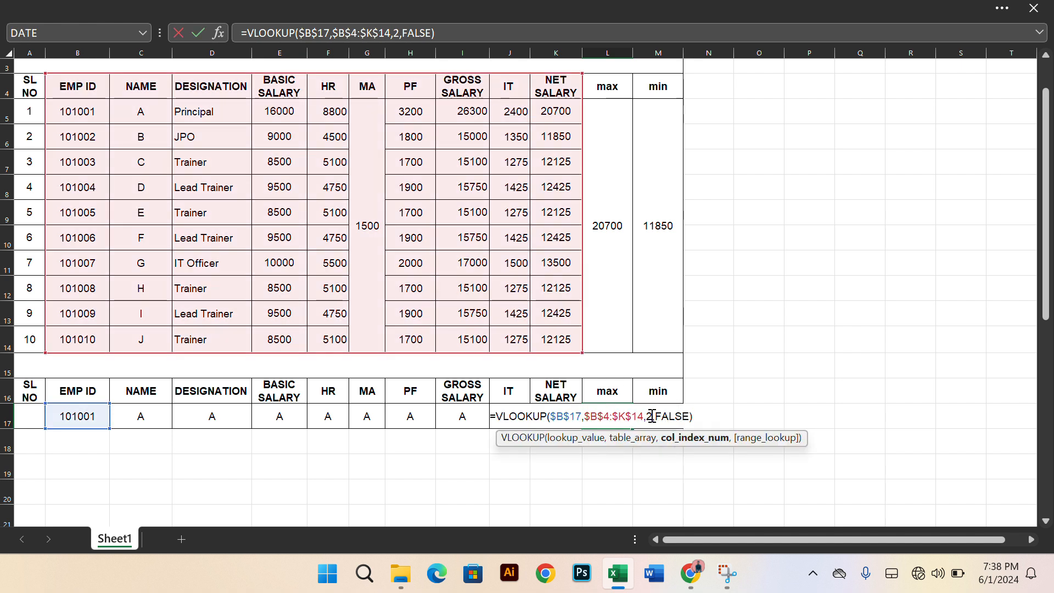
key("BackSpace")
type("11")
key("Return")
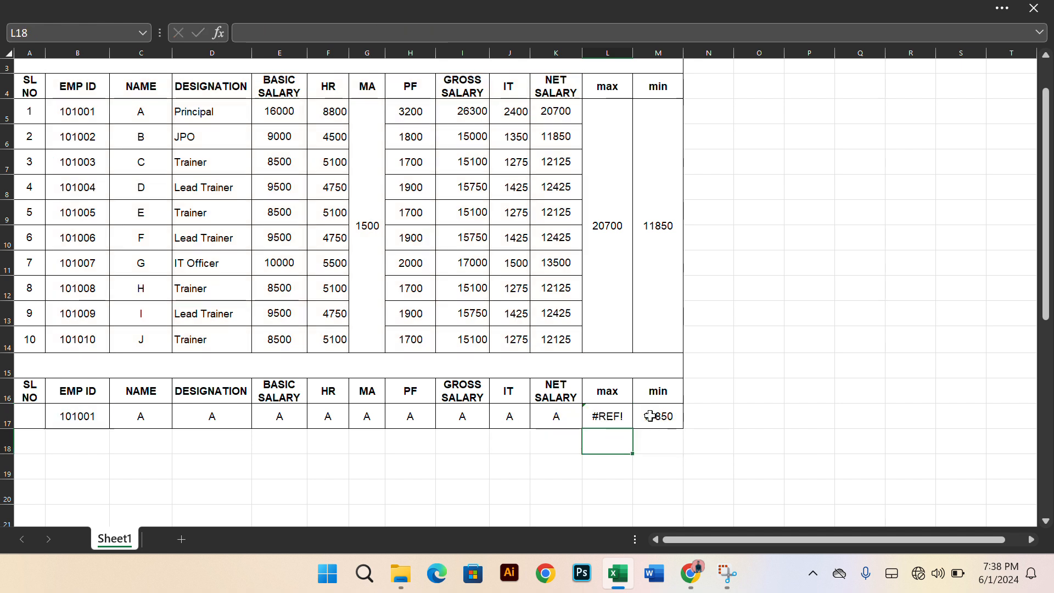
Clear the formula from the max cell L17 and enter the fixed value 20700 instead
left_click(605, 413)
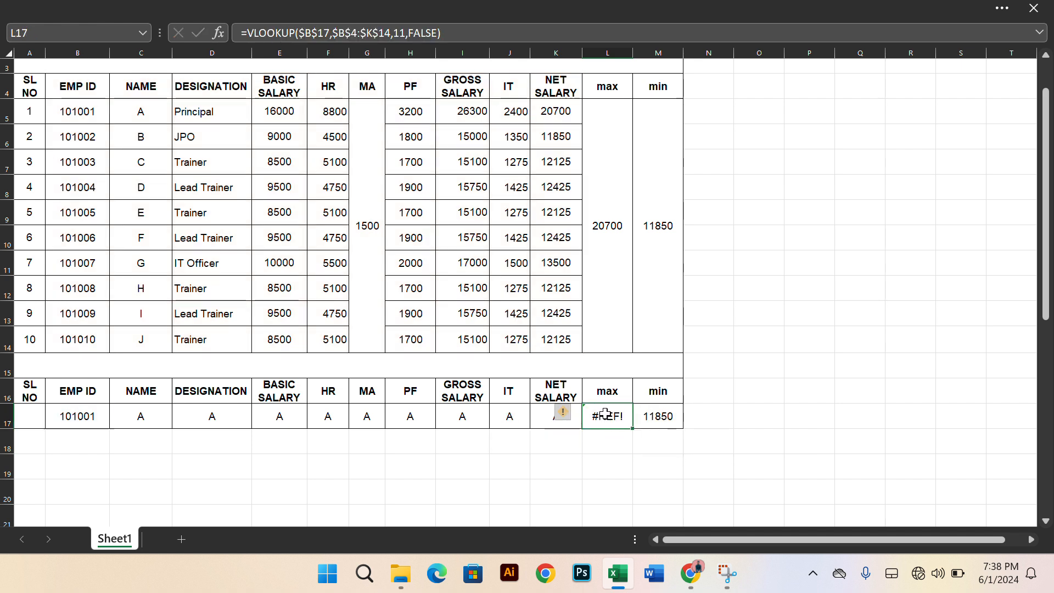
key("BackSpace")
left_click(765, 431)
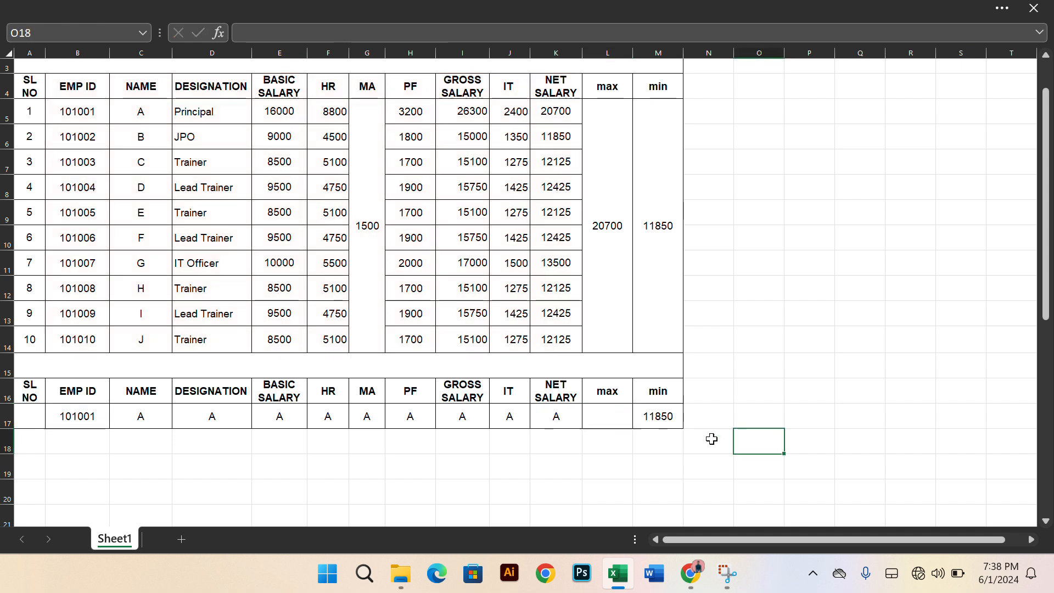
left_click(609, 417)
double_click(609, 417)
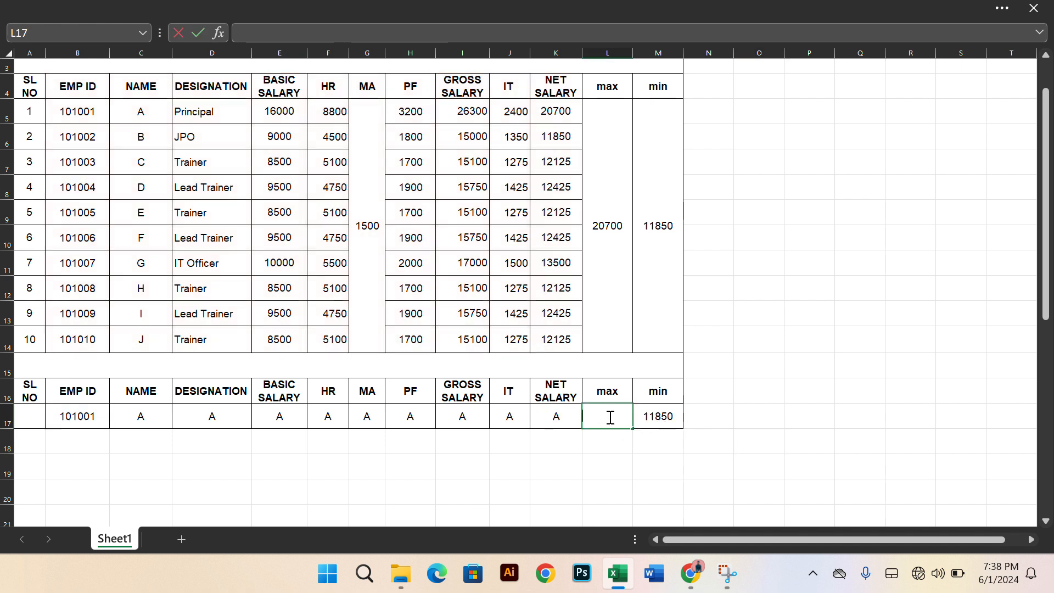
type("20")
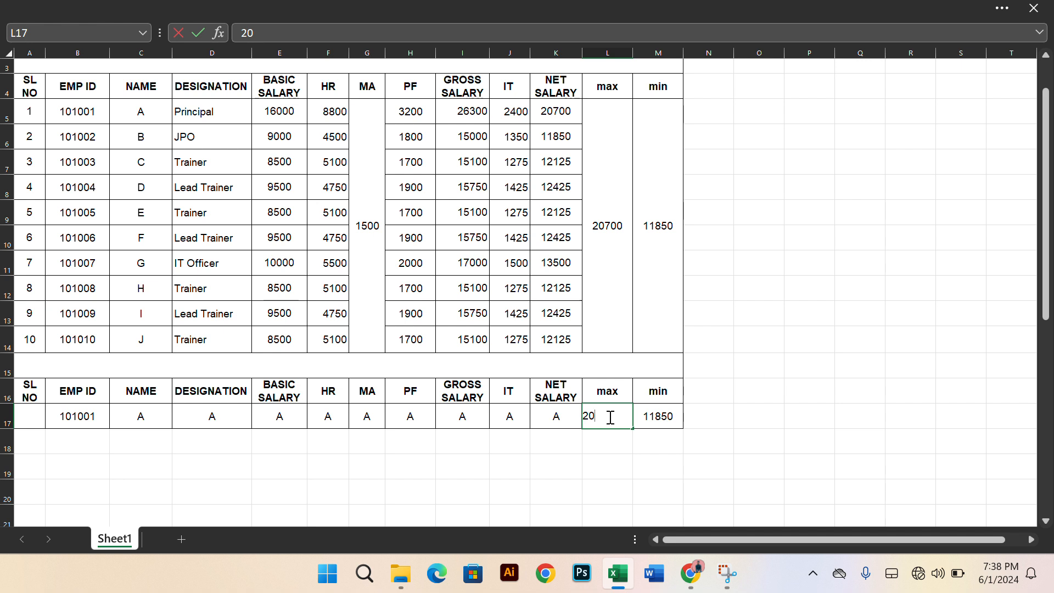
type("700")
Replace the formula in the MA cell G17 with the fixed value 1500
left_click(373, 416)
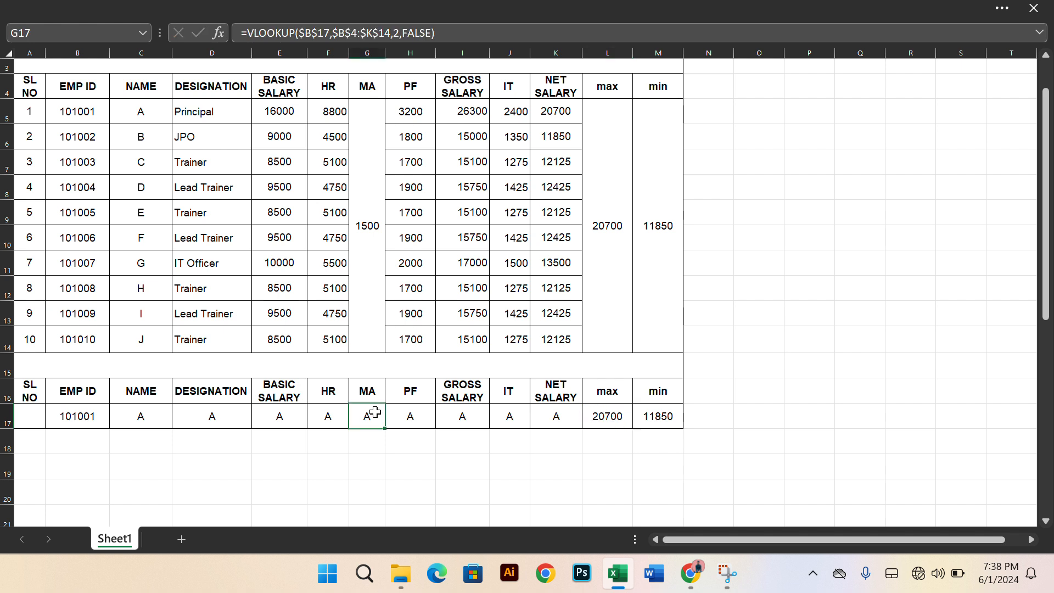
double_click(377, 414)
type("1500")
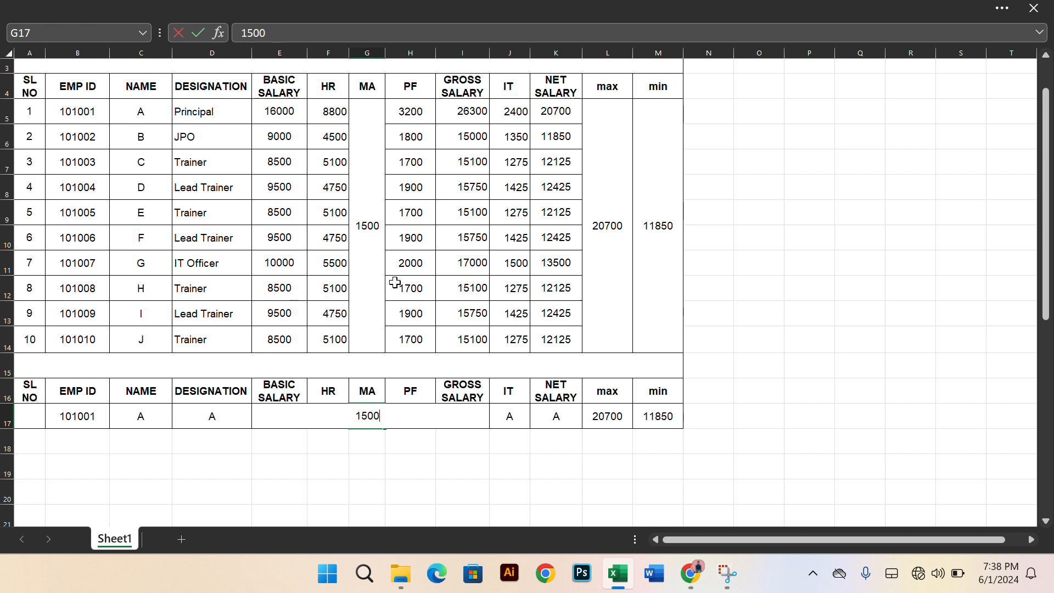
left_click(713, 461)
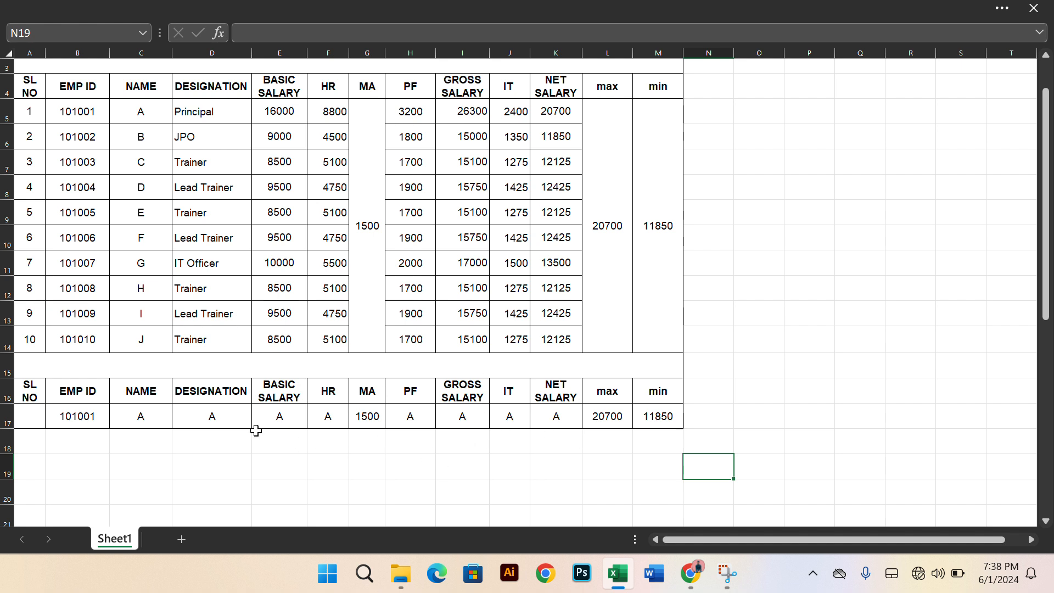
Change the column index of the VLOOKUP formula in the DESIGNATION cell D17 to 3
left_click(227, 415)
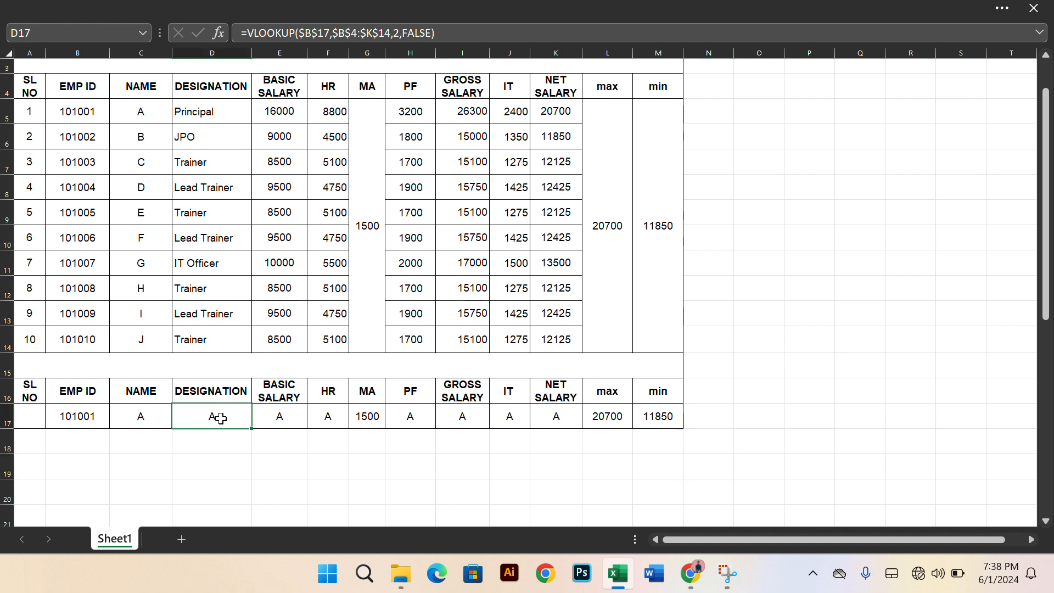
double_click(220, 419)
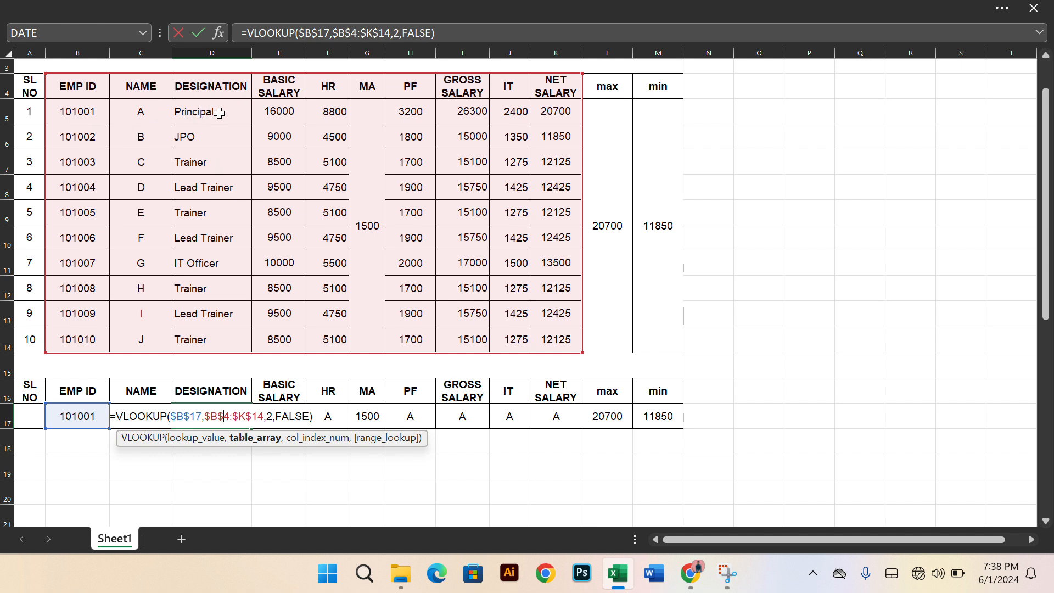
left_click(273, 419)
key("BackSpace")
type("3")
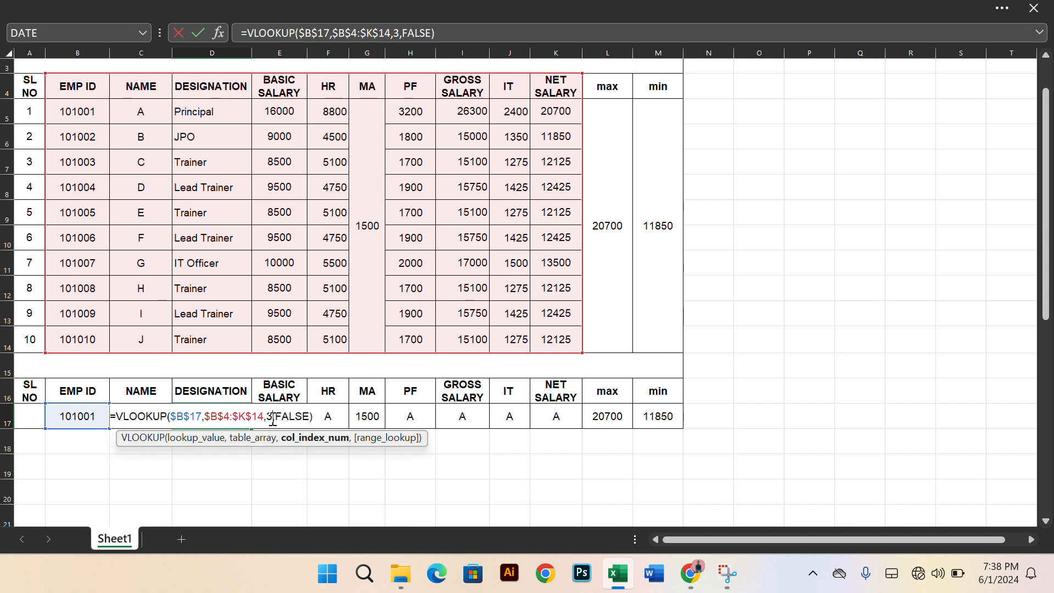
key("Return")
Change the column index of the VLOOKUP formula in the BASIC SALARY cell E17 to 4
left_click(289, 415)
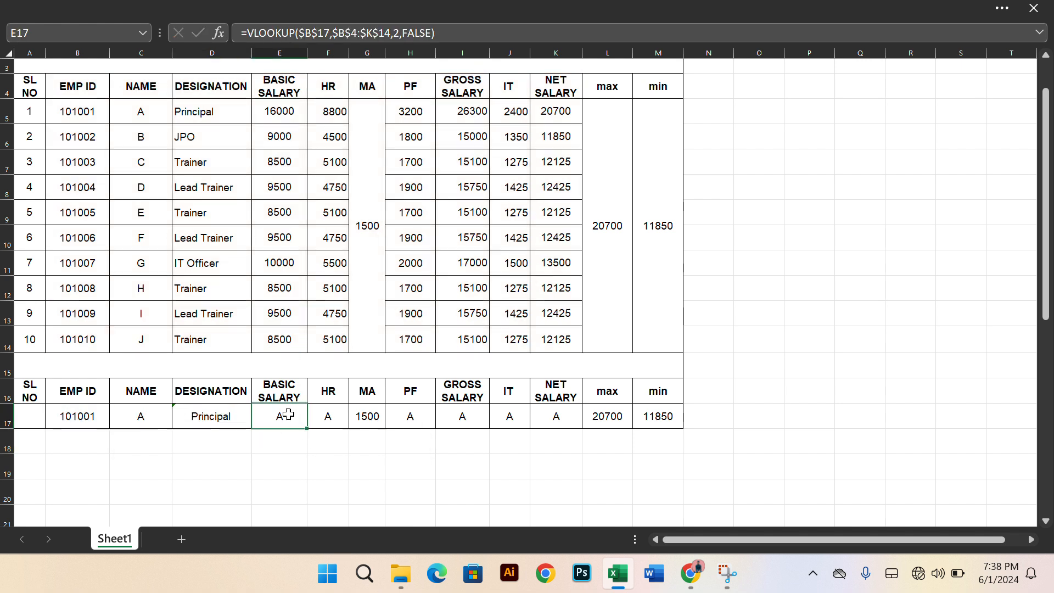
double_click(286, 416)
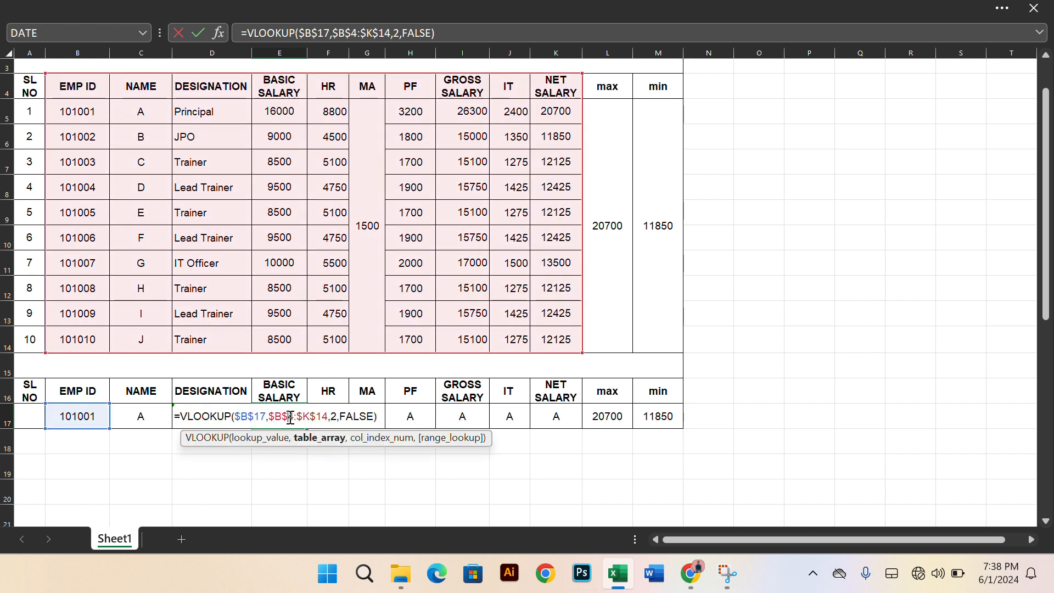
left_click(336, 416)
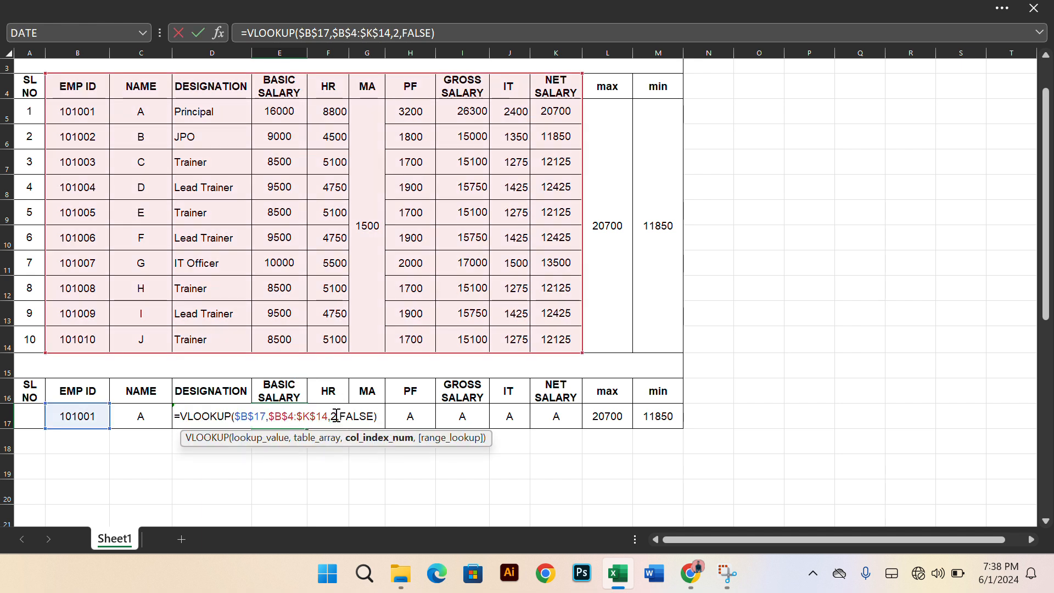
key("BackSpace")
type("4")
key("Return")
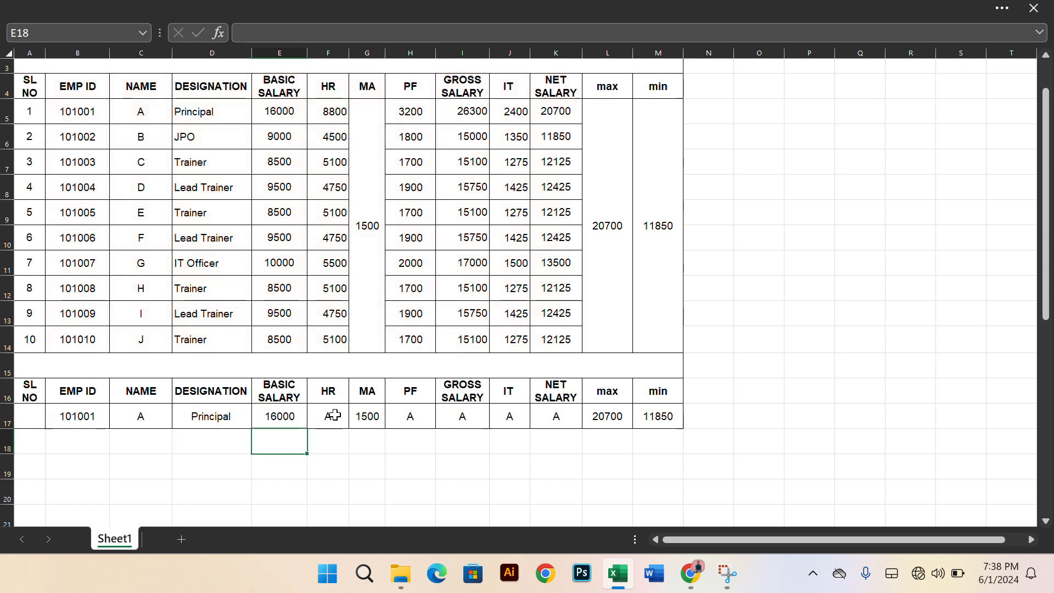
Change the column index of the VLOOKUP formula in the HR cell F17 to 5
double_click(335, 416)
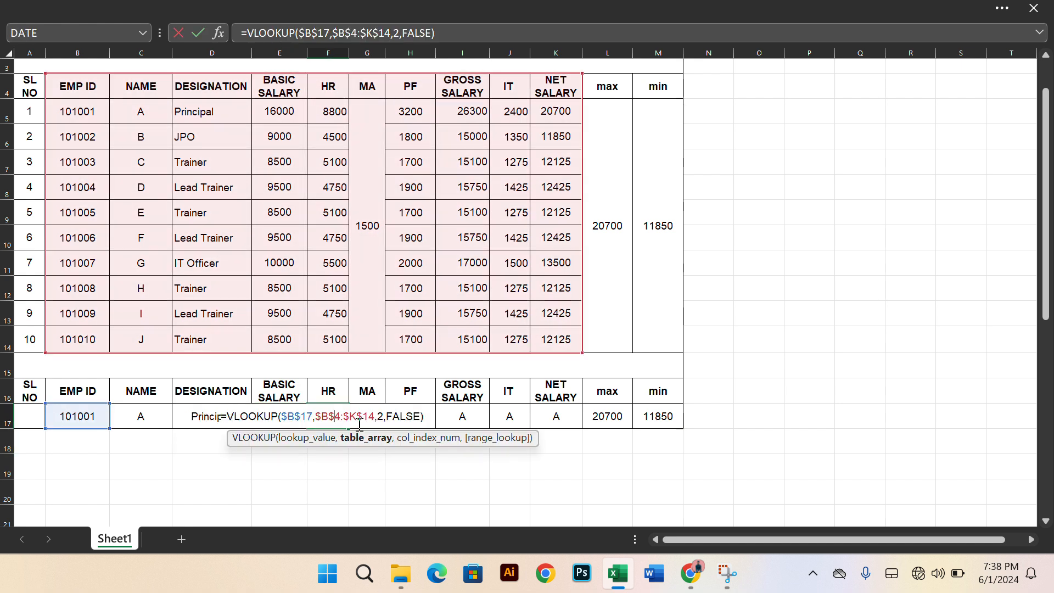
left_click(385, 416)
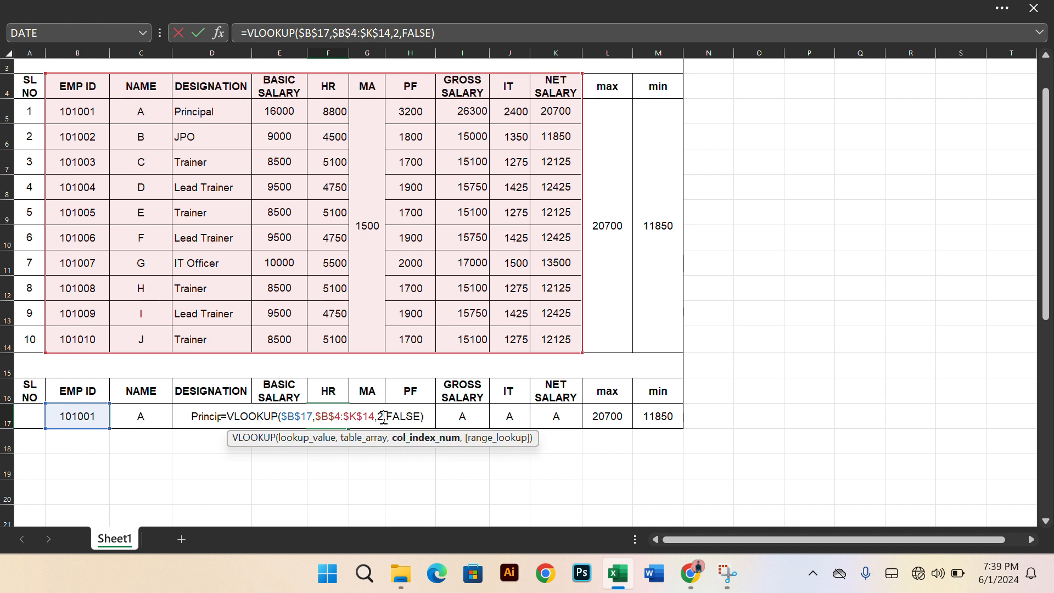
key("BackSpace")
type("5")
key("Return")
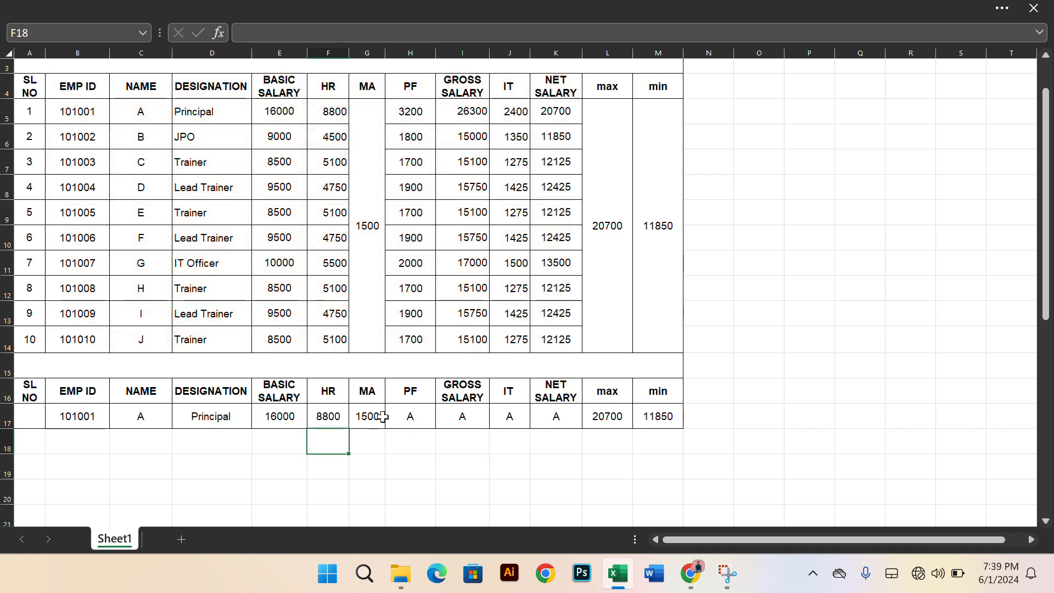
Change the column index of the VLOOKUP formula in the PF cell H17 to 7
left_click(414, 419)
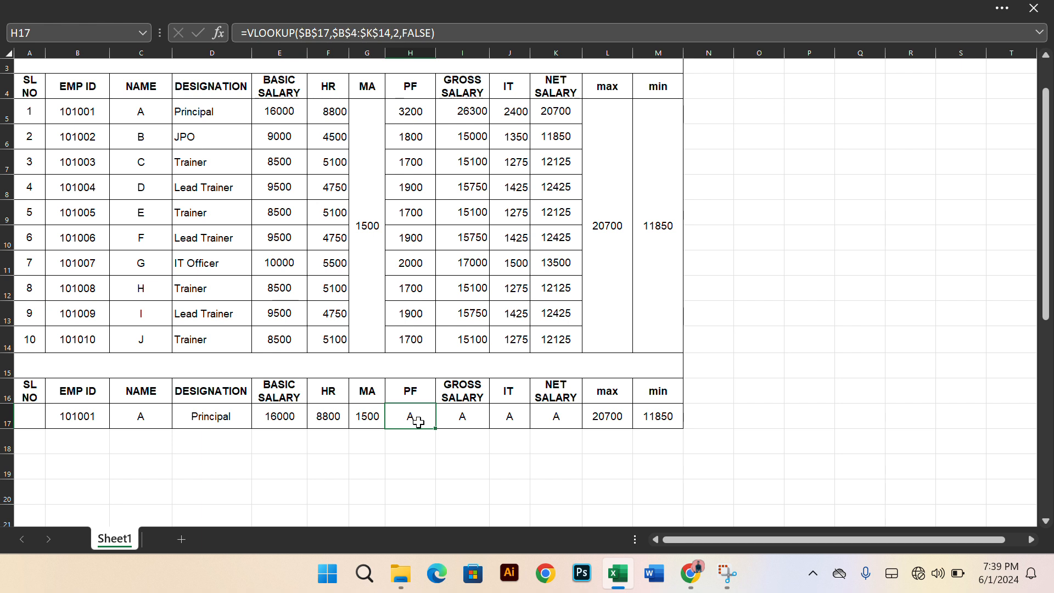
double_click(421, 418)
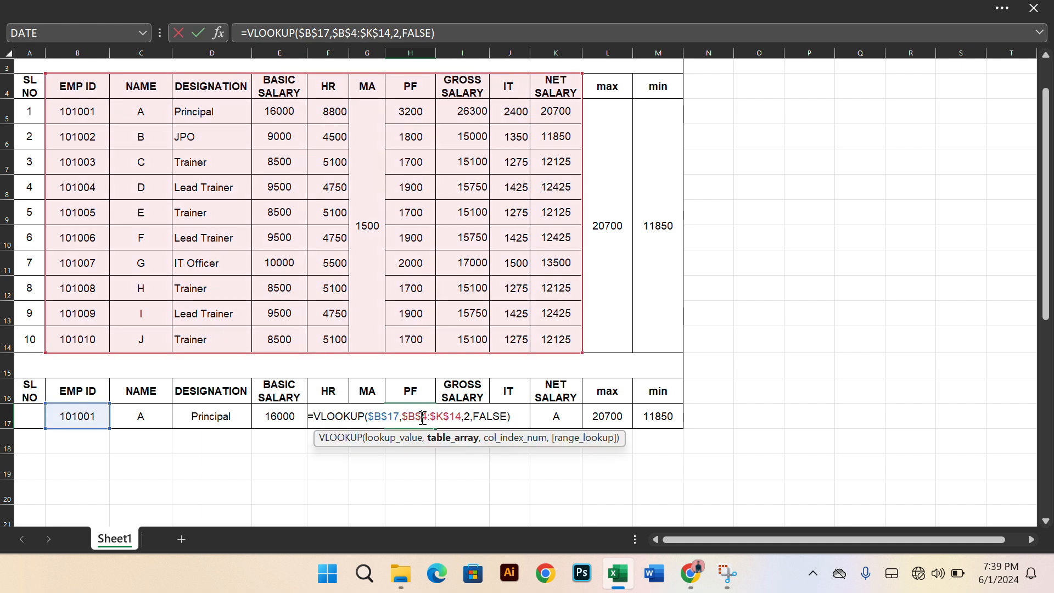
left_click(471, 419)
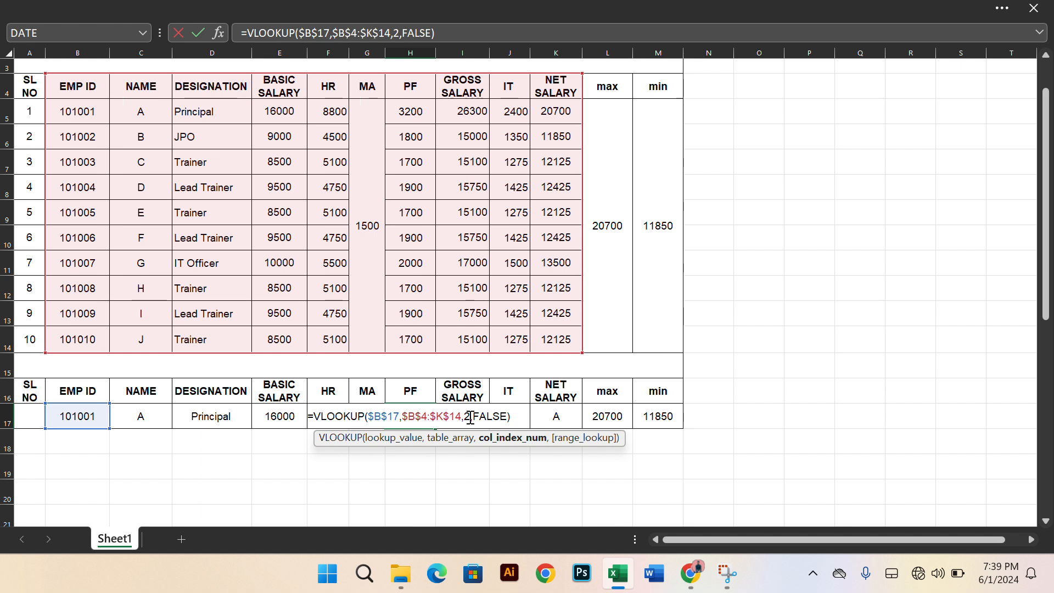
key("BackSpace")
type("7")
key("Return")
Change the column index of the VLOOKUP formula in the GROSS SALARY cell I17 to 8
left_click(476, 420)
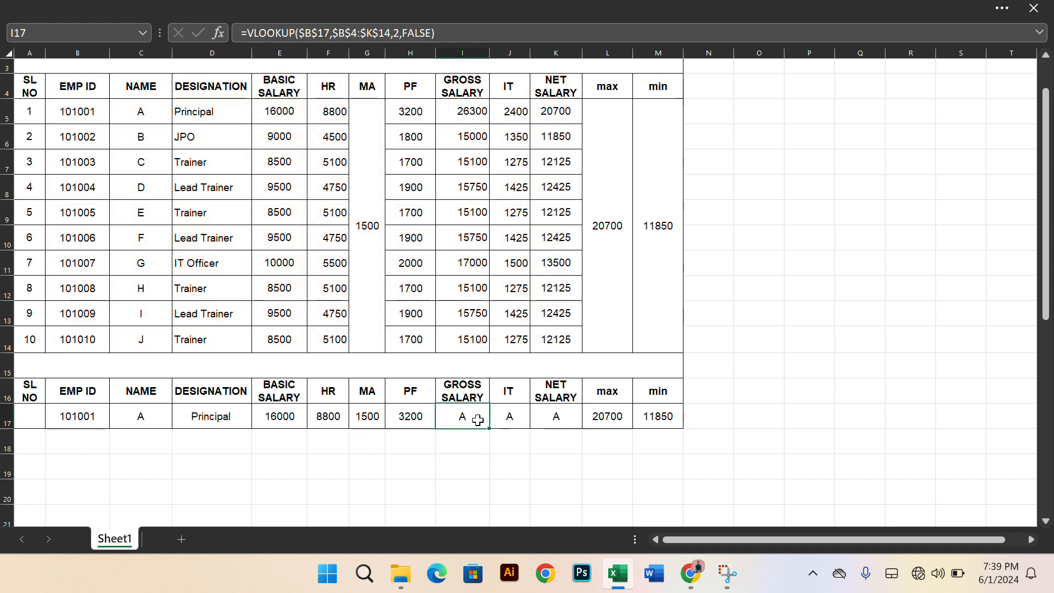
double_click(476, 418)
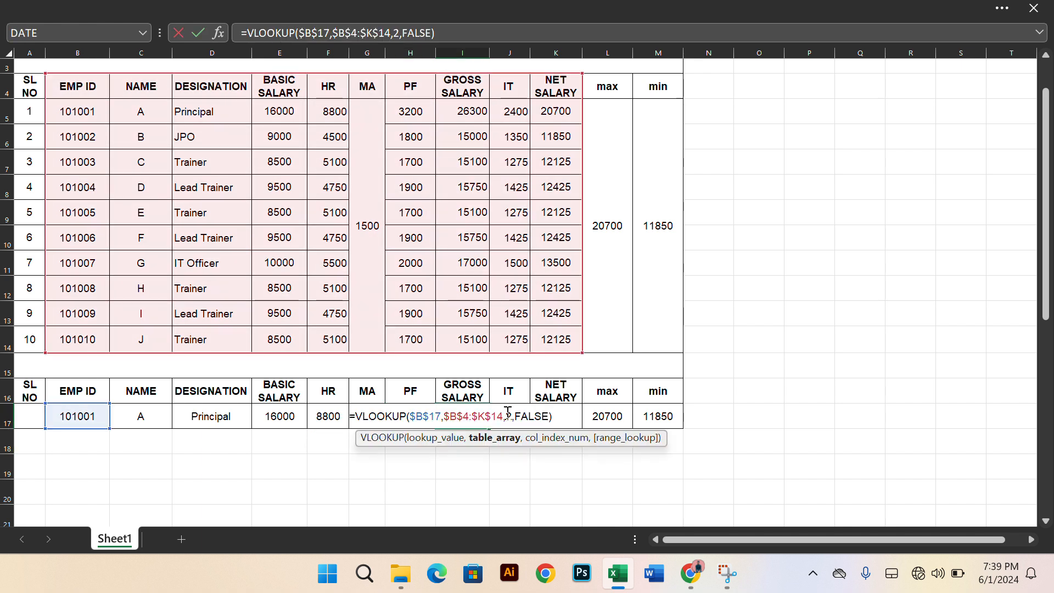
left_click(512, 418)
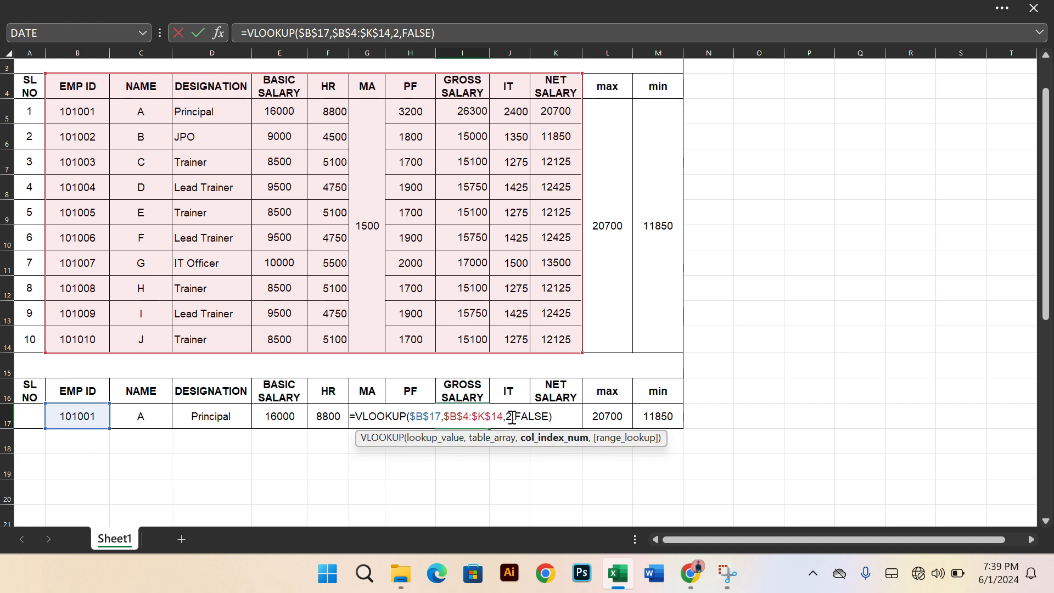
key("BackSpace")
type("8")
key("Return")
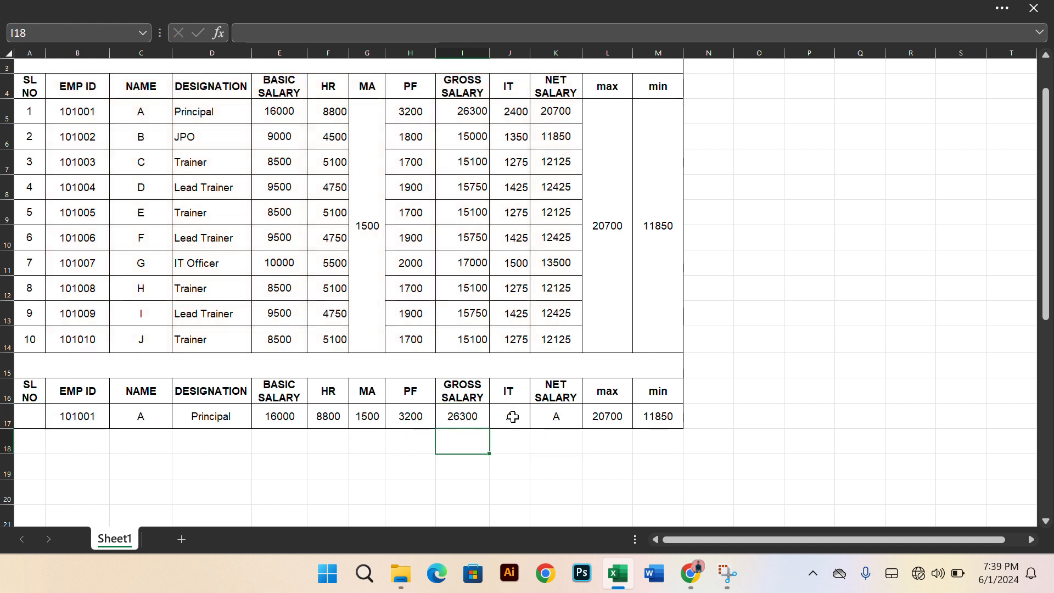
Change the column index of the VLOOKUP formula in the IT cell J17 to 9
left_click(524, 418)
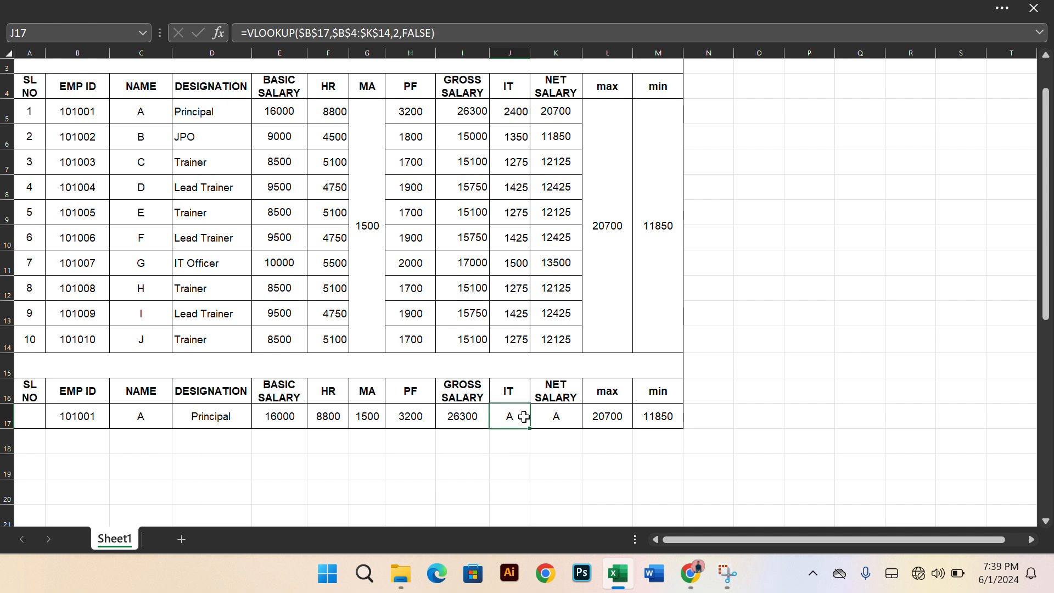
double_click(524, 417)
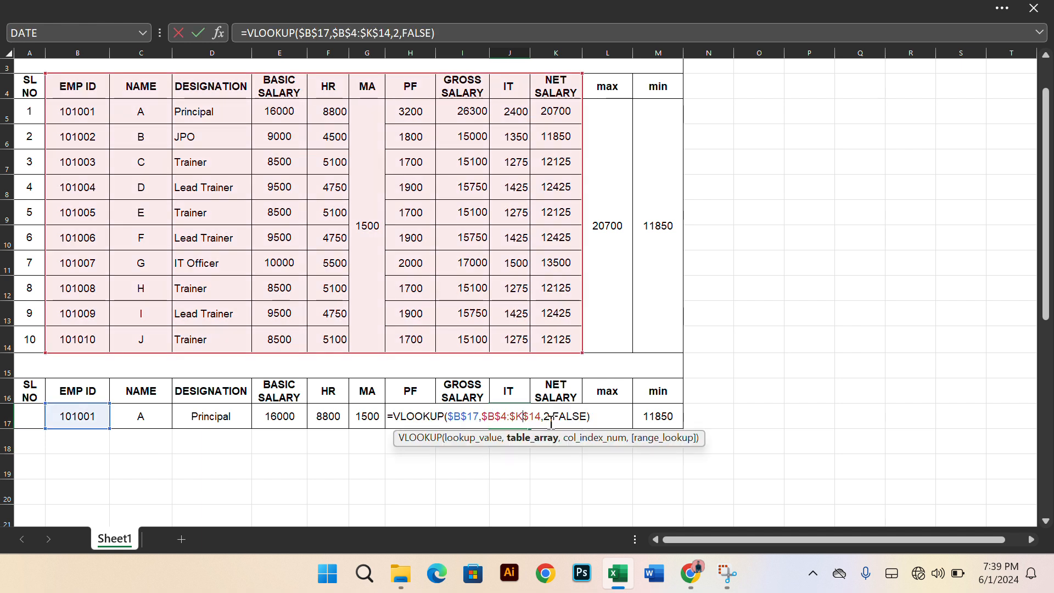
left_click(551, 418)
key("BackSpace")
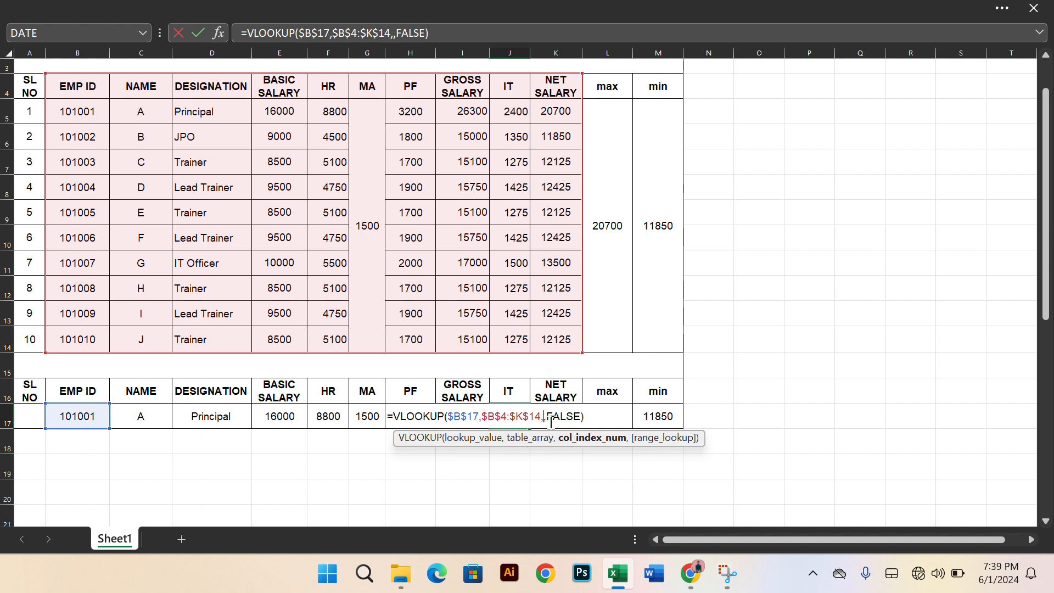
type("9")
key("Return")
Change the column index of the VLOOKUP formula in the NET SALARY cell K17 to 10
left_click(556, 419)
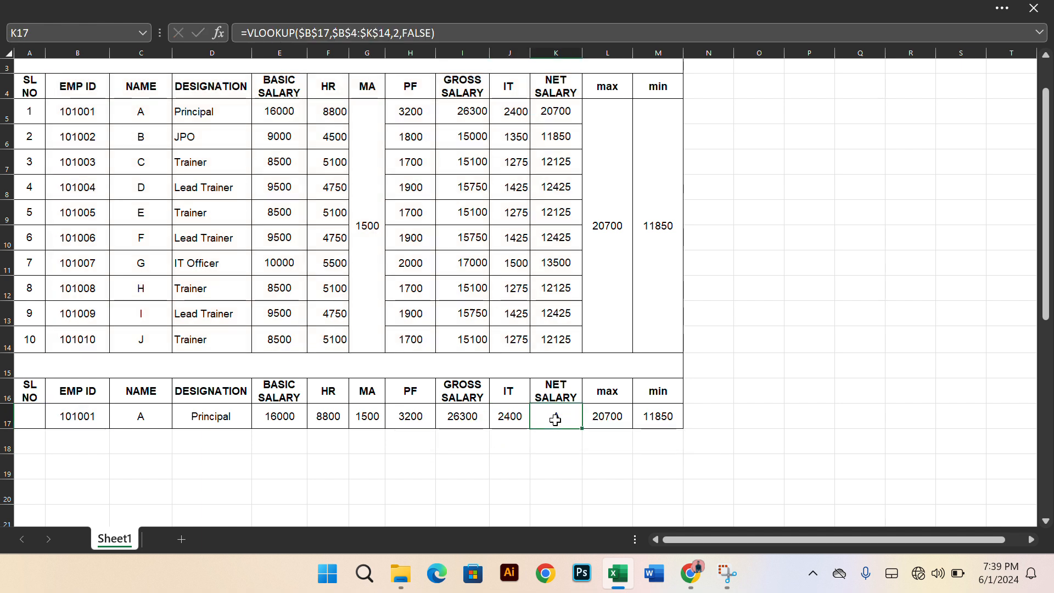
double_click(556, 418)
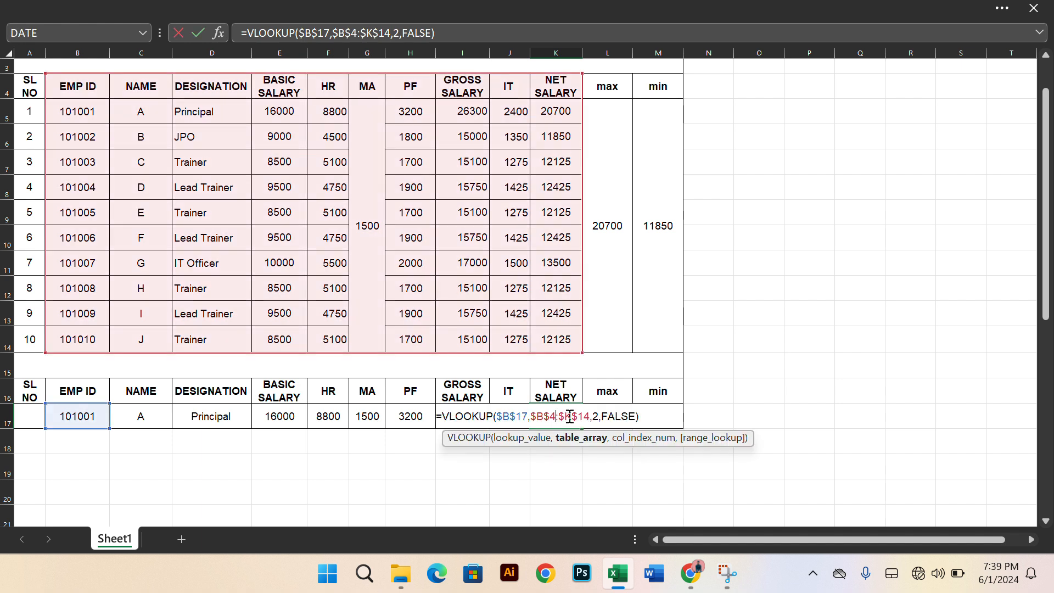
left_click(598, 420)
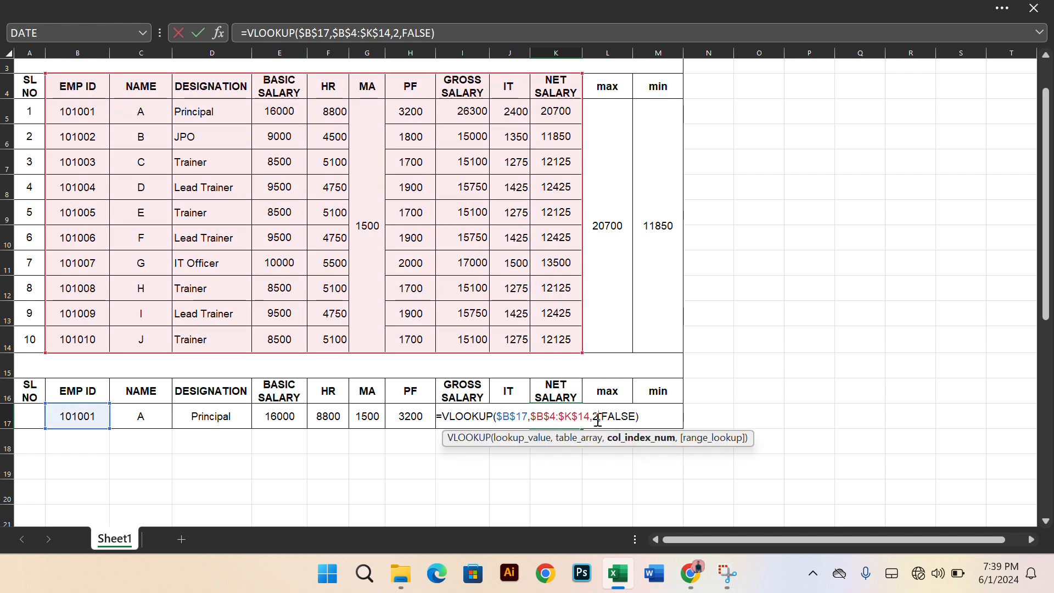
key("BackSpace")
type("10")
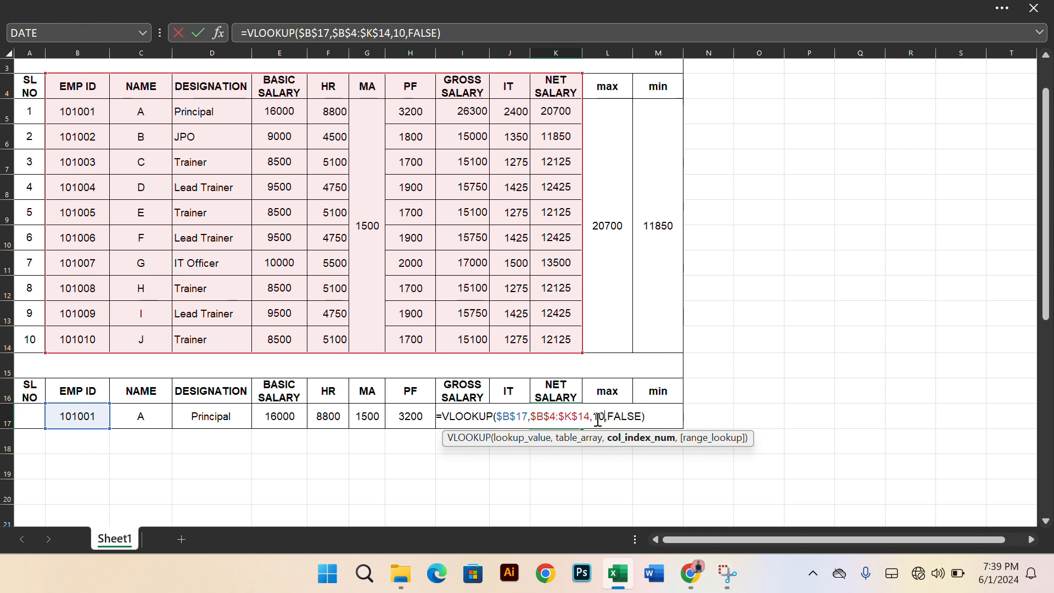
key("Return")
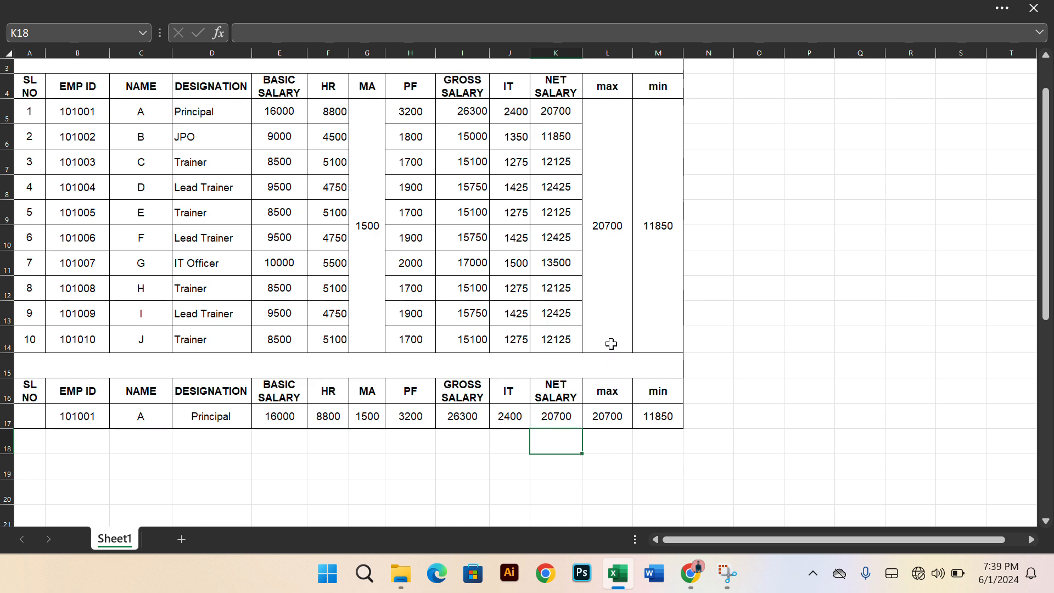
scroll(611, 331, "up", 1)
scroll(612, 331, "down", 1)
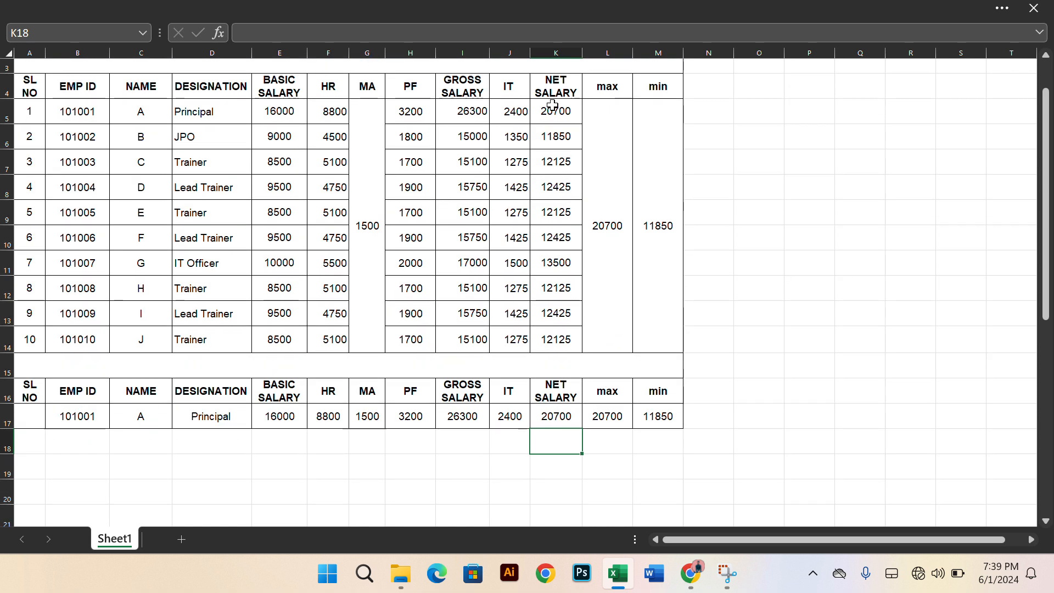
Test the lookup row by choosing the EMP ID of the fourth, the ninth and again the fourth employee in B17
left_click(515, 420)
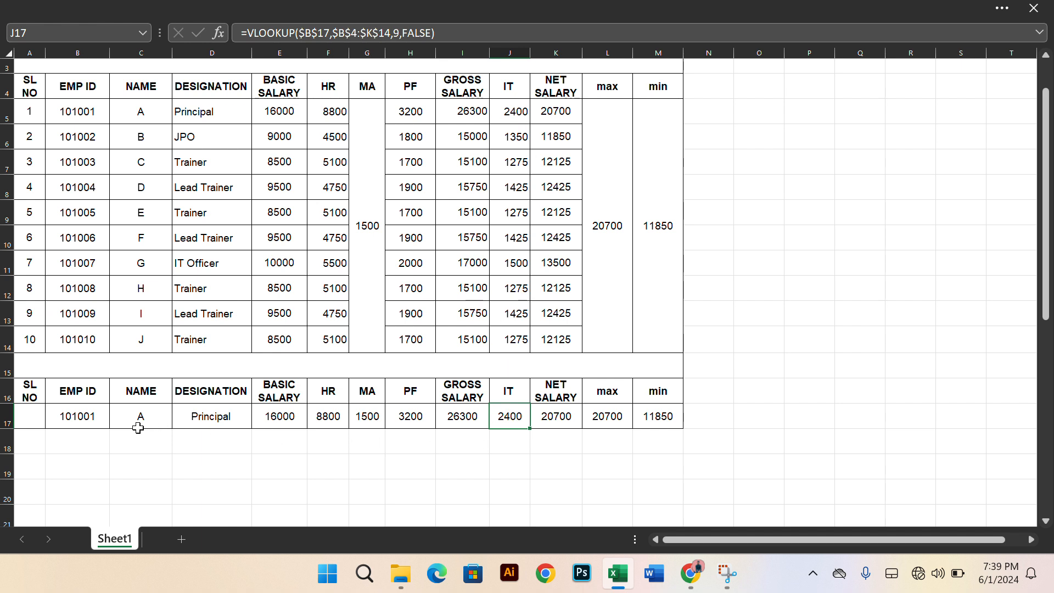
left_click(95, 421)
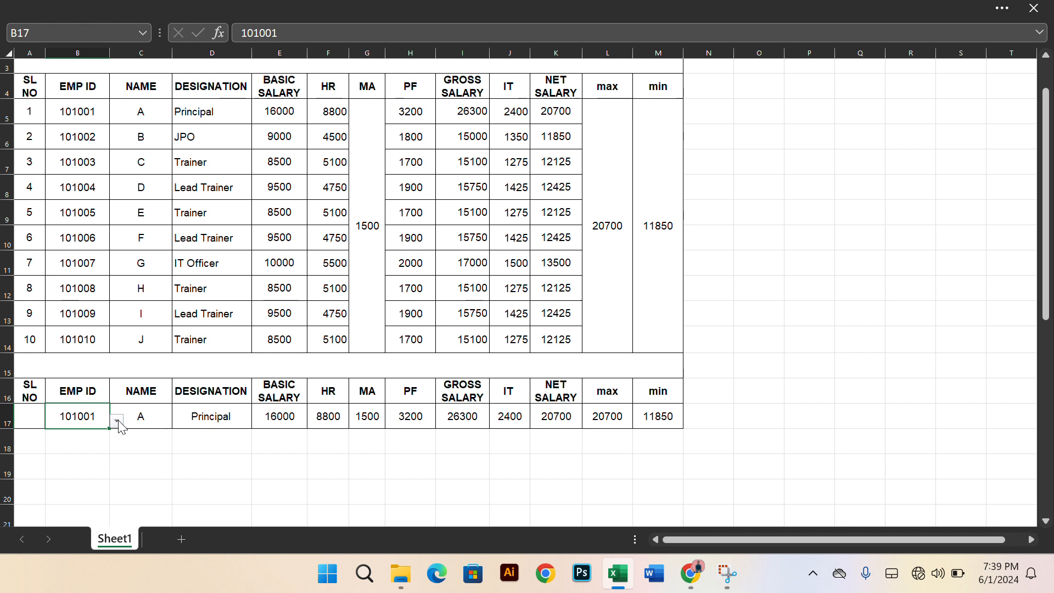
left_click(116, 420)
left_click(66, 458)
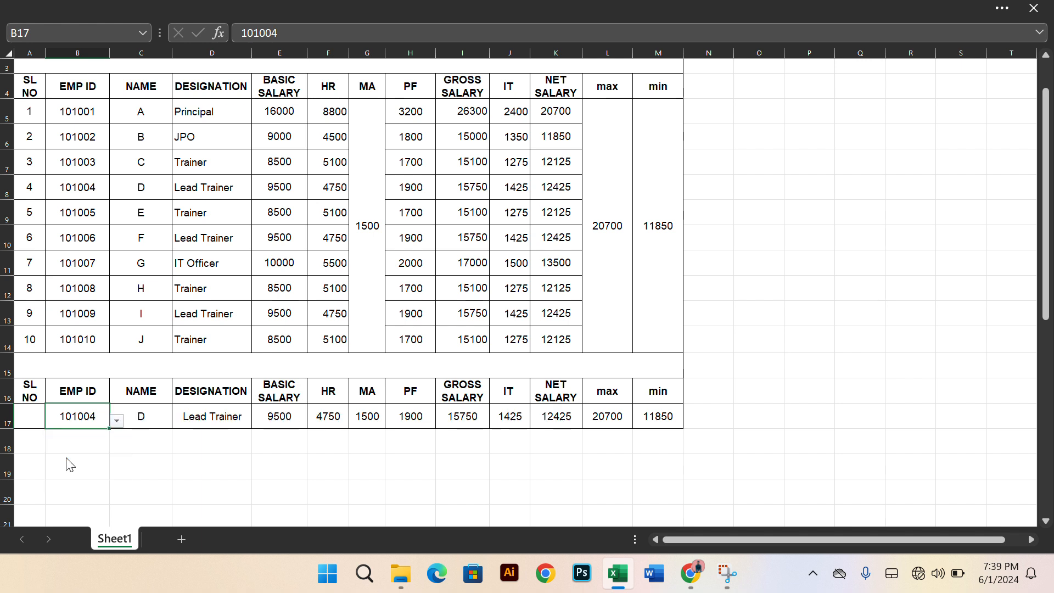
left_click(116, 421)
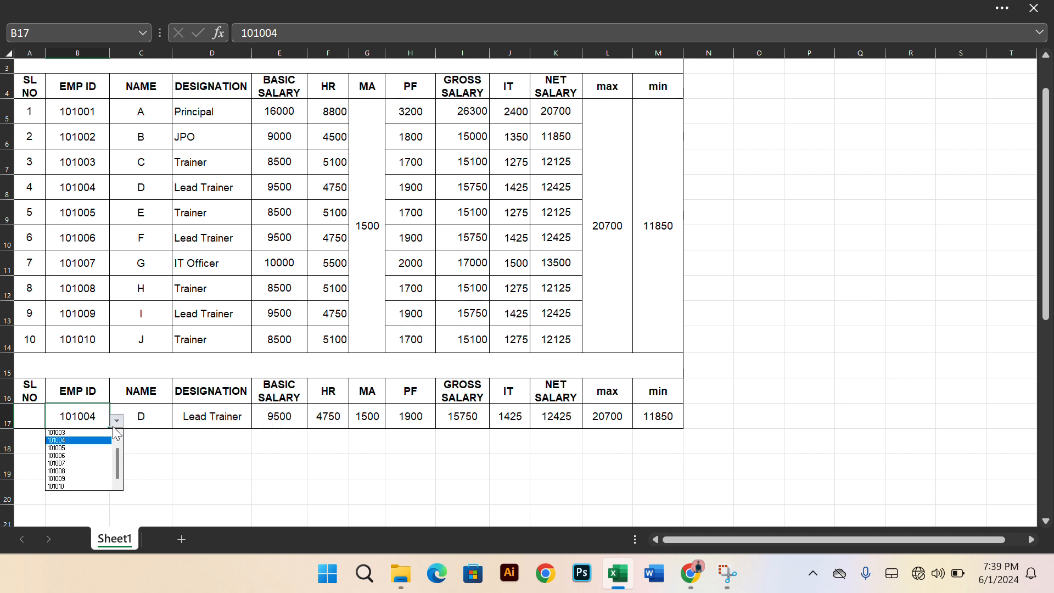
left_click(63, 479)
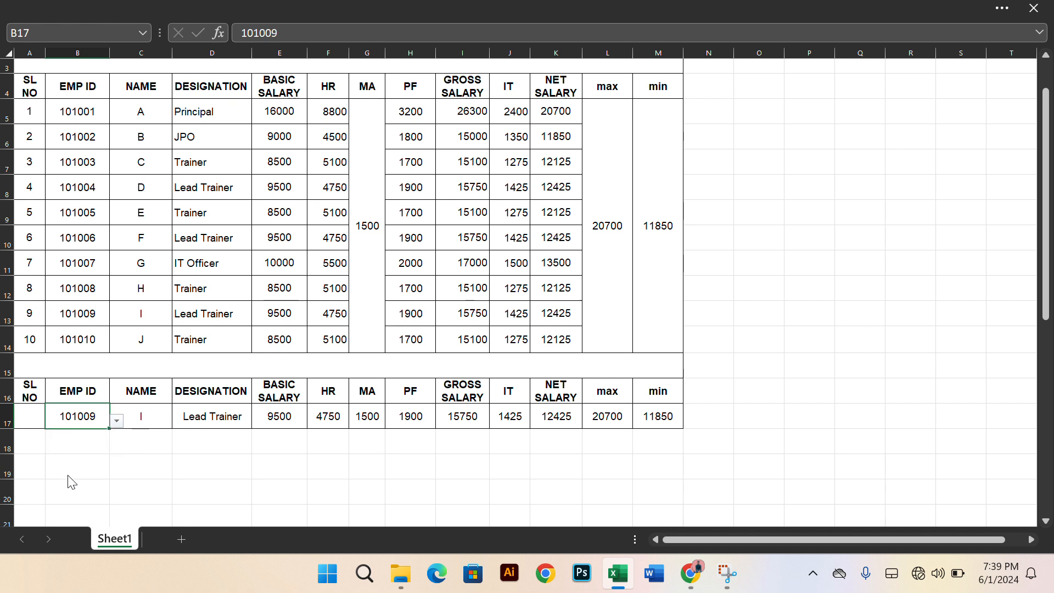
left_click(117, 421)
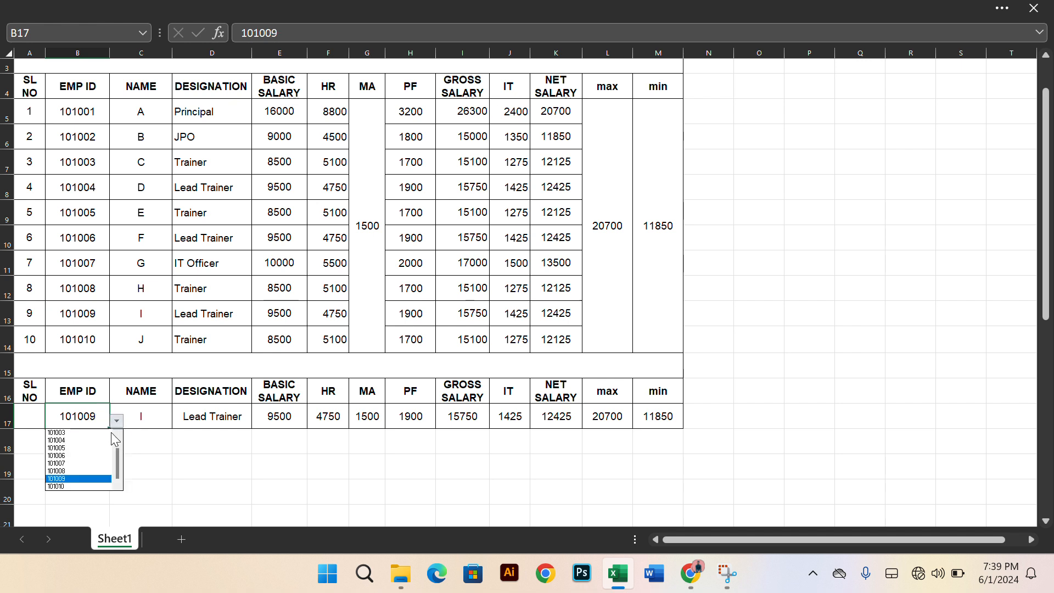
left_click(82, 442)
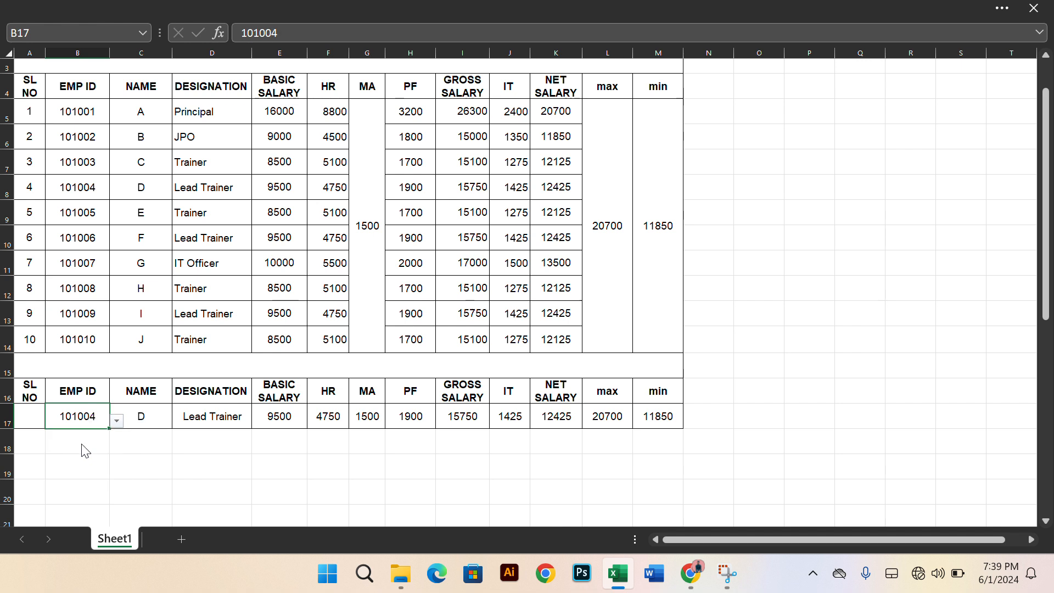
Choose the EMP ID of the seventh employee, the IT Officer, in the lookup cell B17
left_click(118, 424)
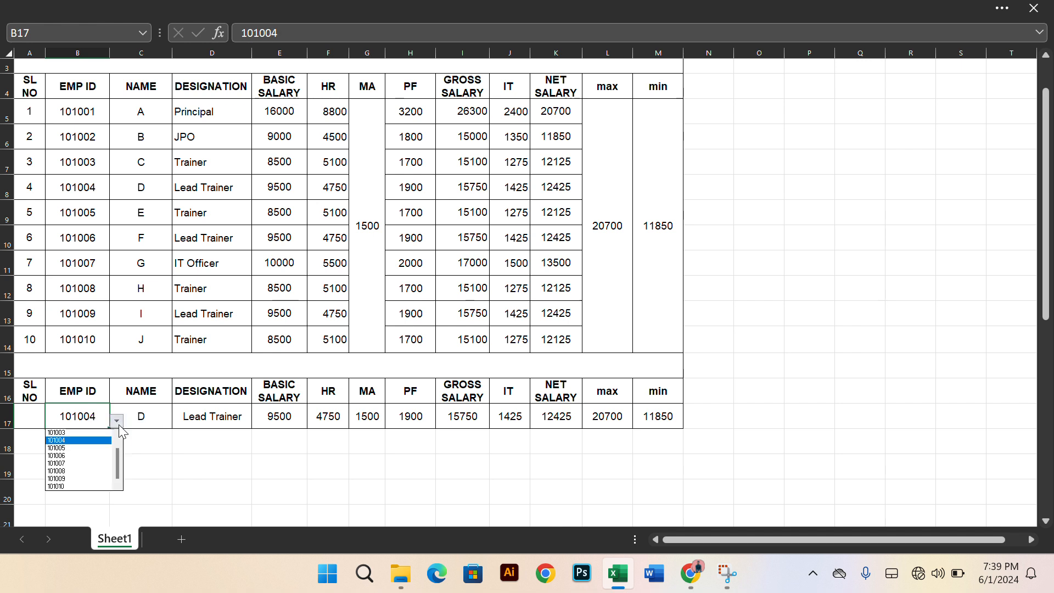
left_click(64, 463)
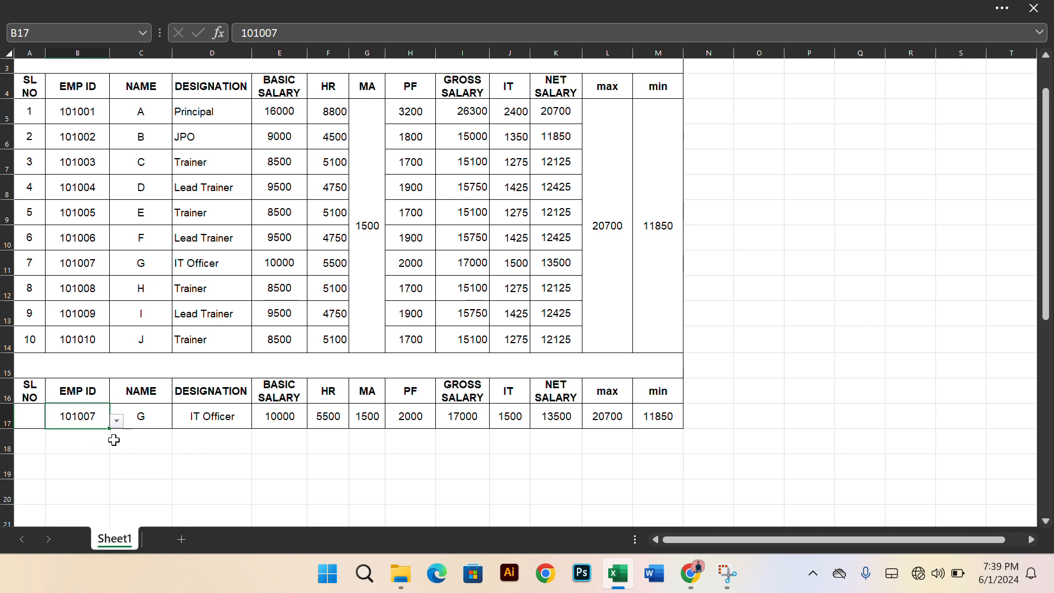
left_click(88, 446)
Enter 7 as the SL NO of the lookup row in cell A17
left_click(32, 419)
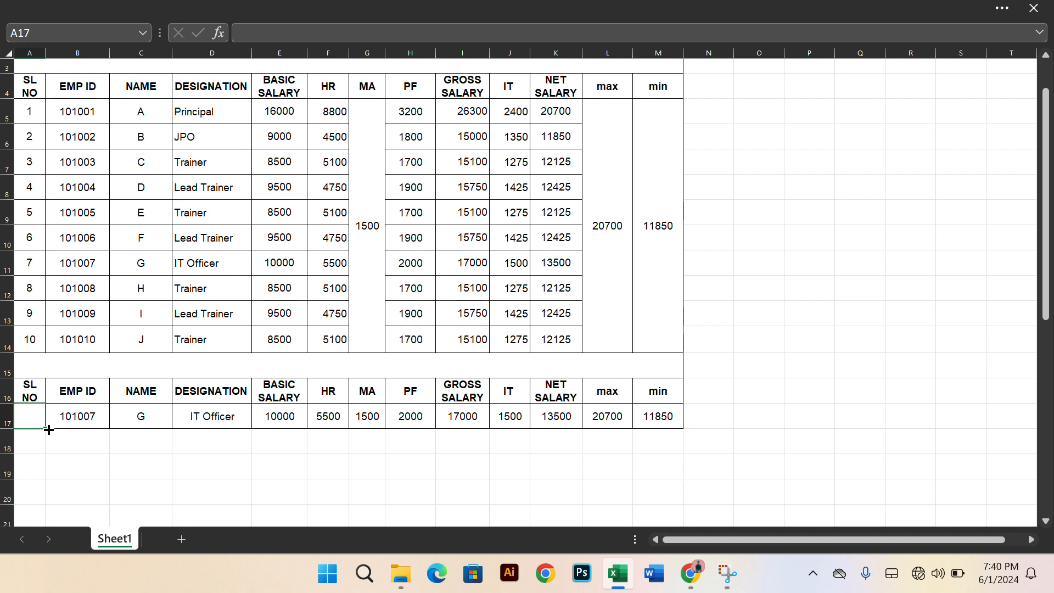
type("07")
left_click(61, 447)
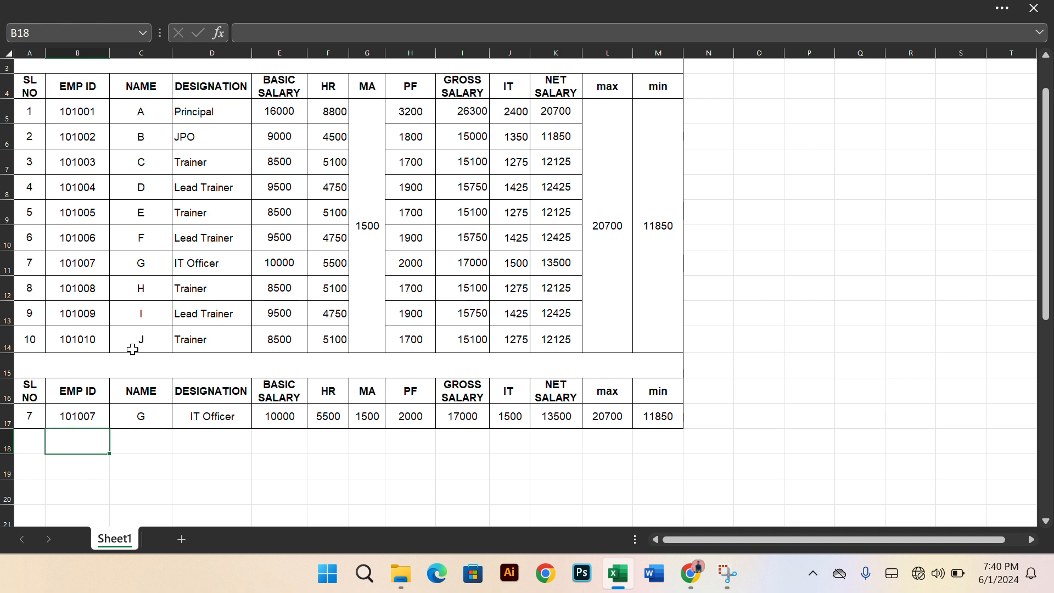
left_click(765, 276)
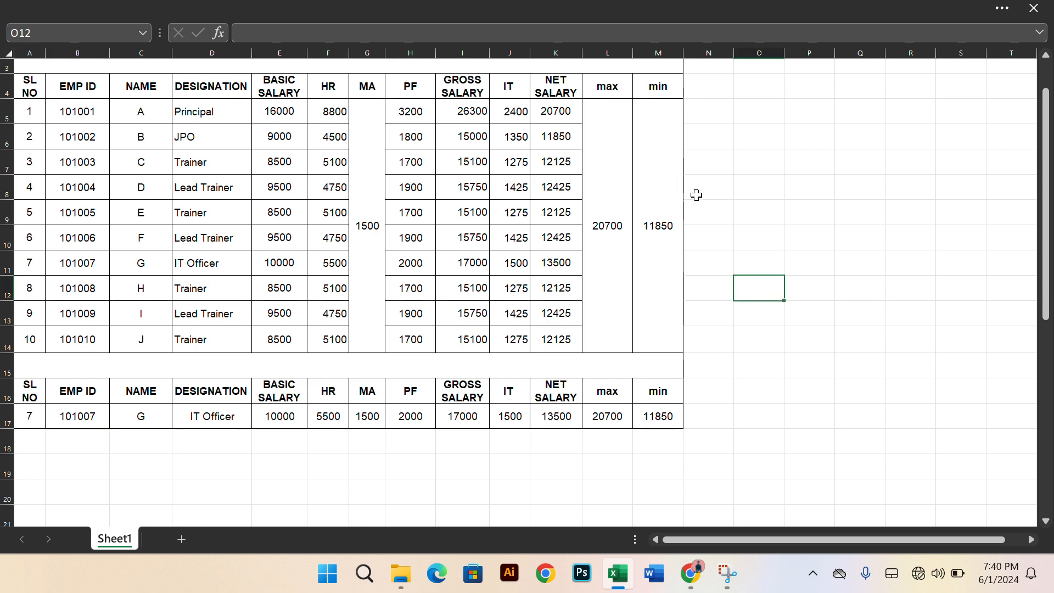
scroll(438, 205, "up", 1)
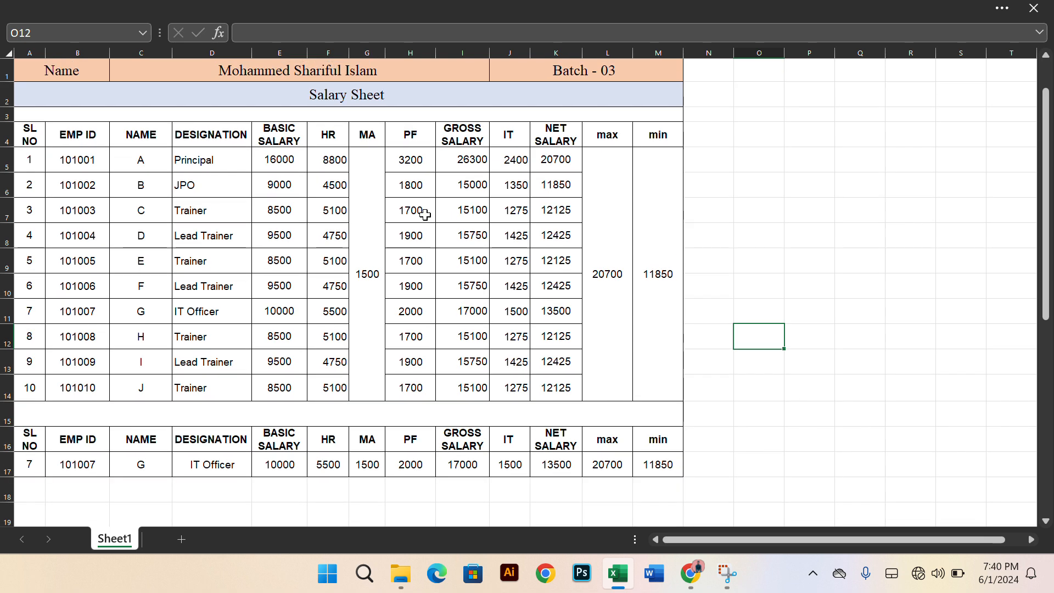
scroll(418, 218, "down", 2)
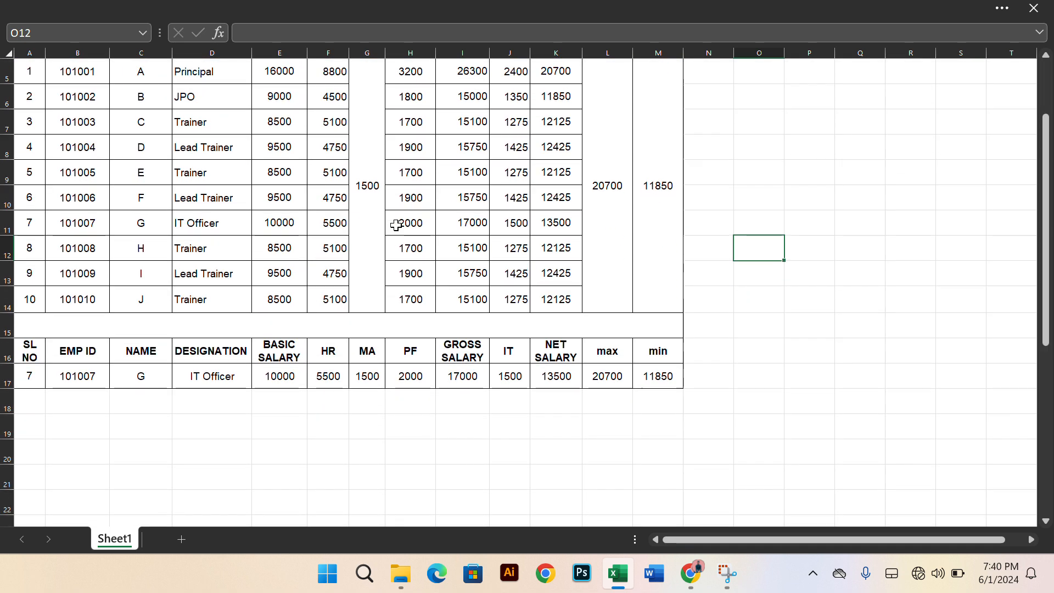
scroll(394, 225, "up", 2)
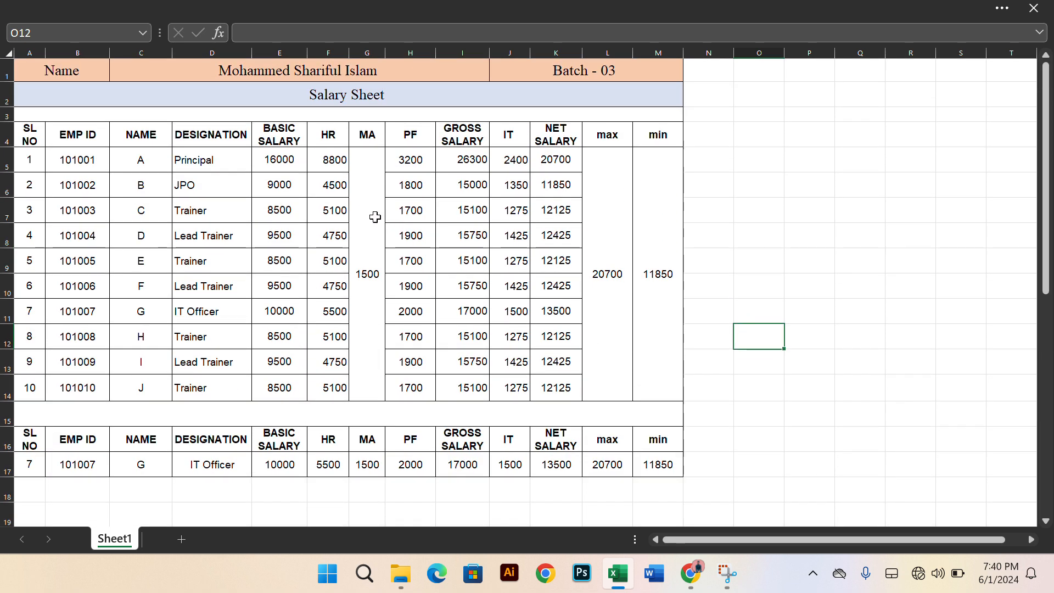
scroll(376, 218, "up", 1)
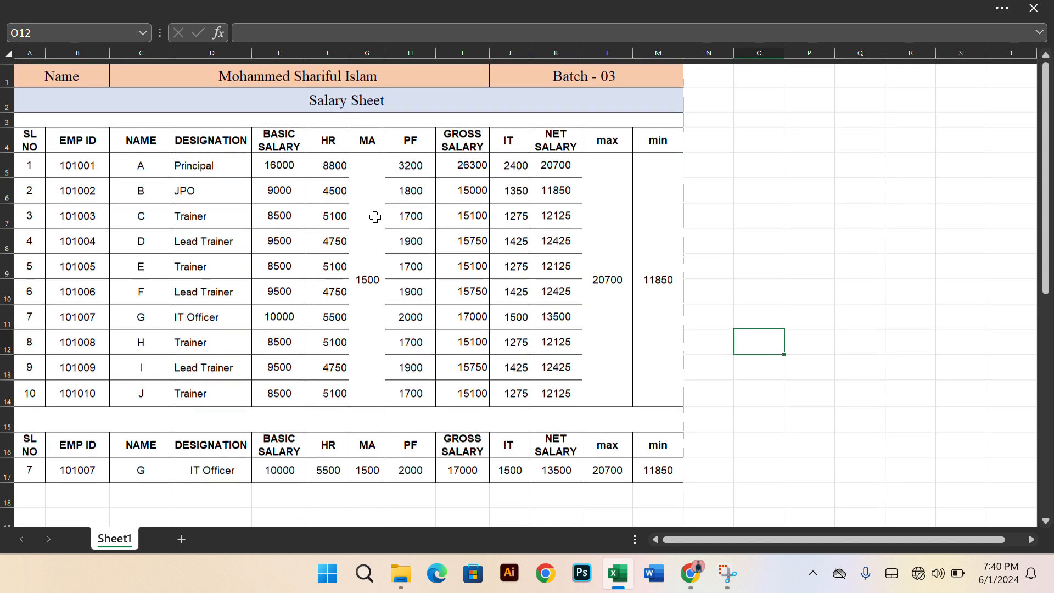